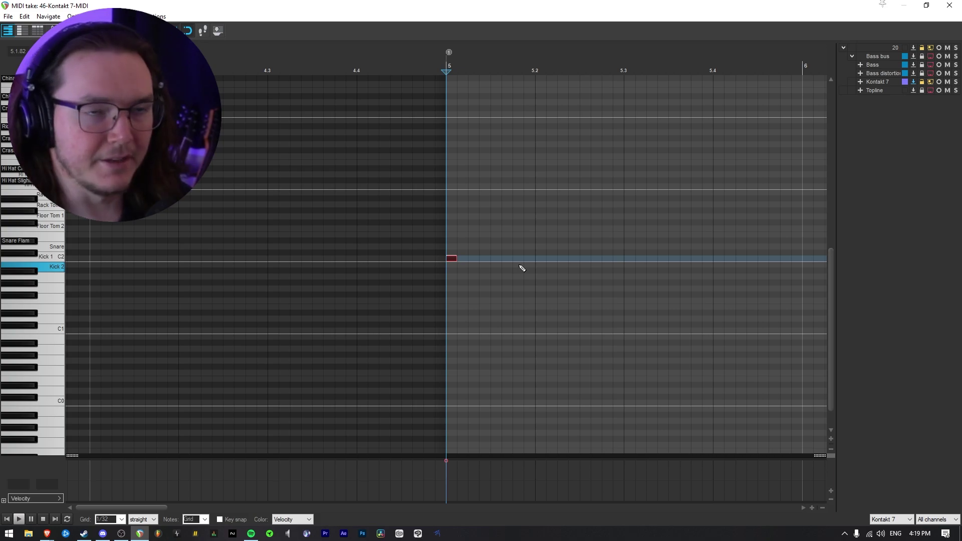
- Build the opening Kick 1 rhythm of measure 5, shifting its third hit one 1/32 later, and audition it
key(space)
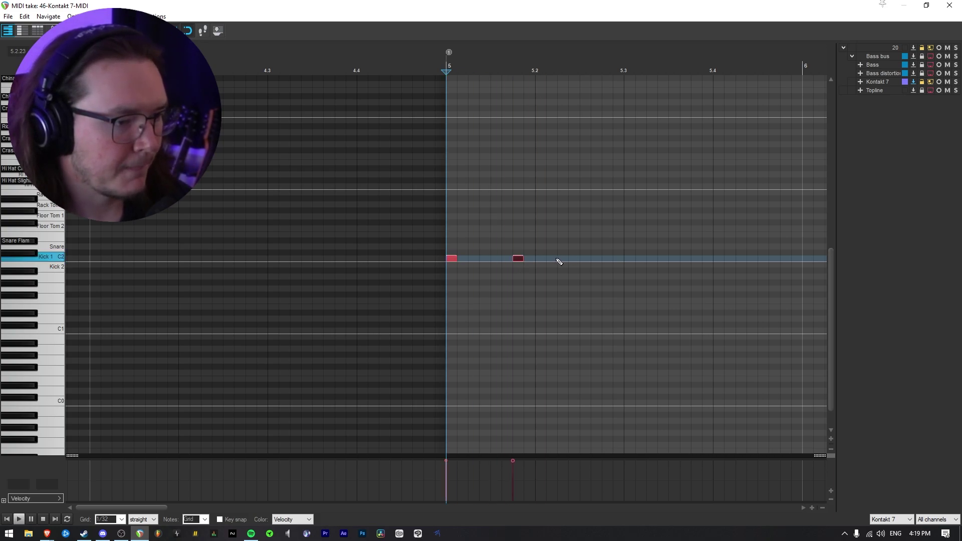
key(space)
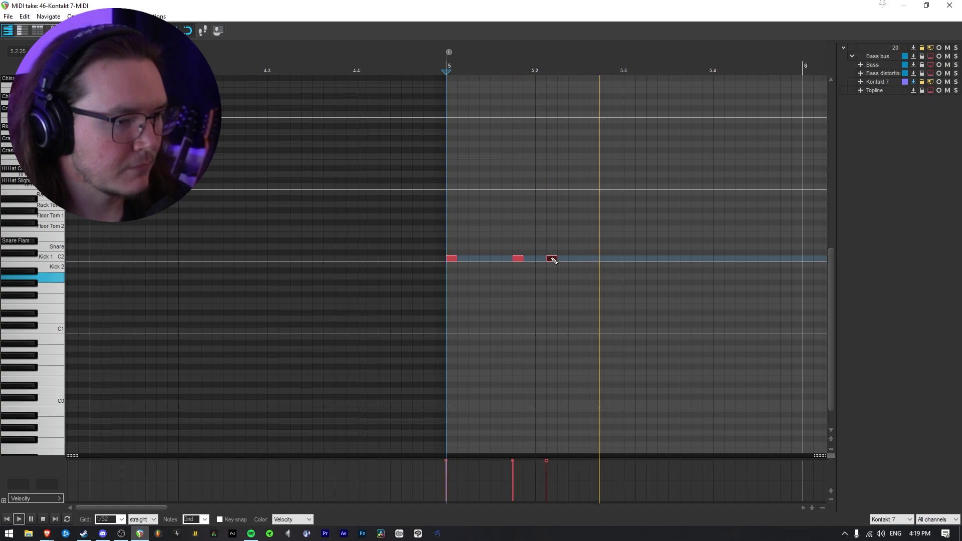
drag(554, 258, 565, 259)
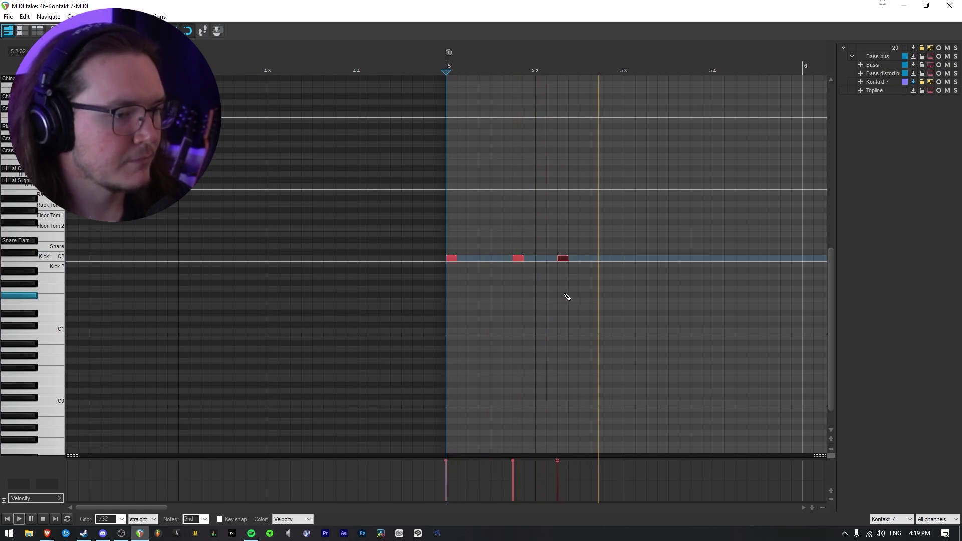
key(space)
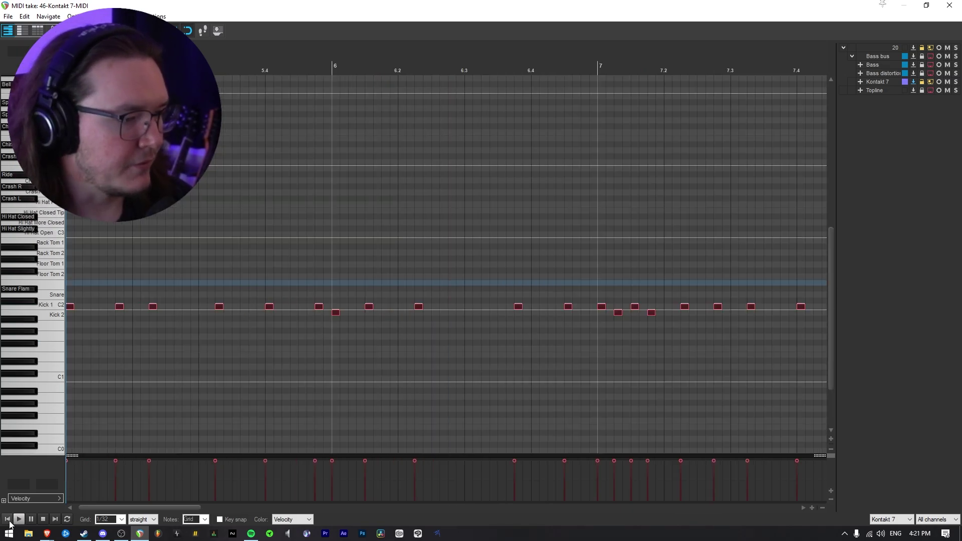
- Examine the Kick 1 and Kick 2 pattern from measure 5 onward
click(7, 519)
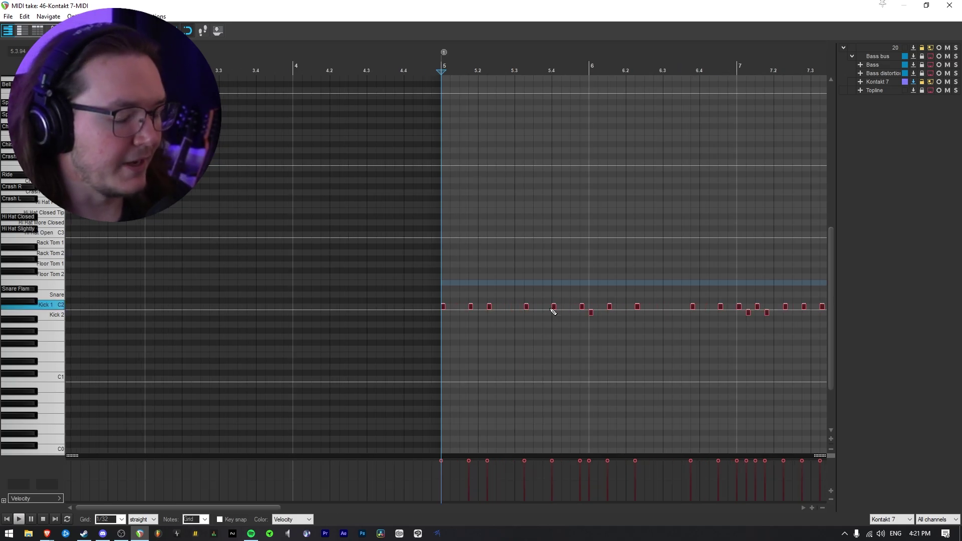
scroll(553, 311, down, 2)
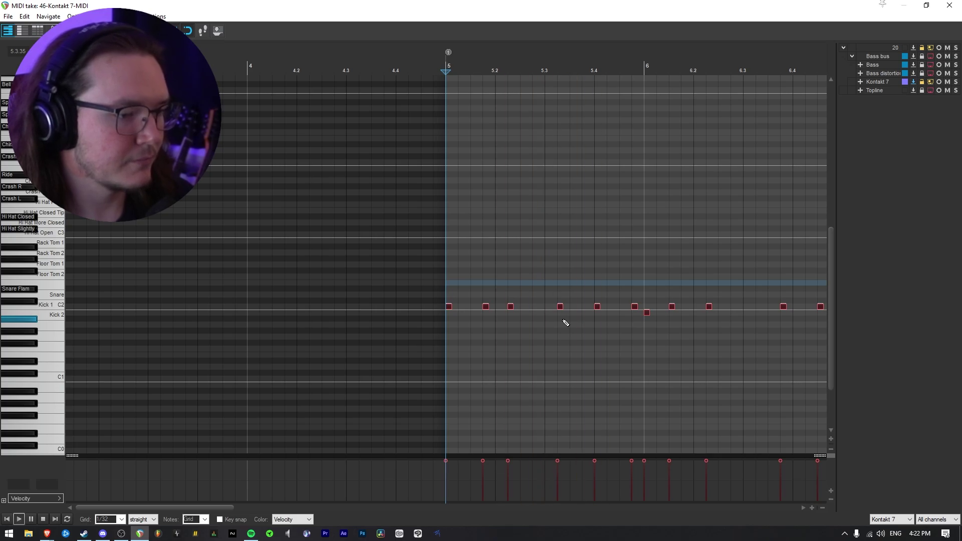
scroll(569, 326, down, 3)
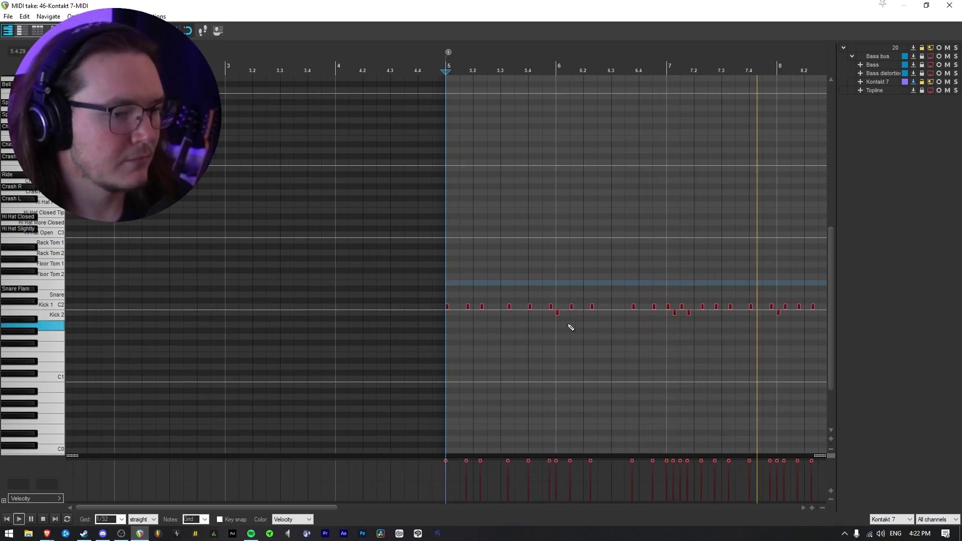
scroll(570, 327, down, 2)
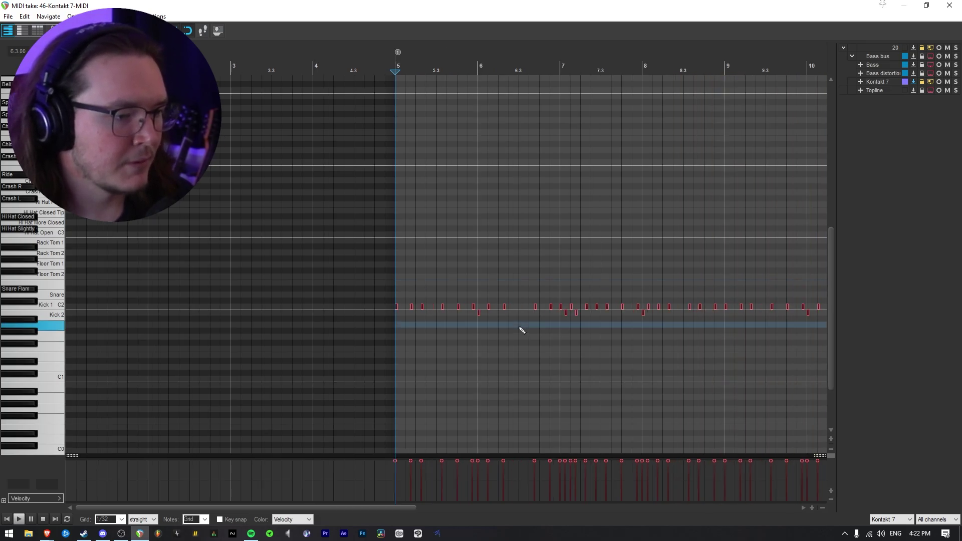
scroll(551, 328, up, 6)
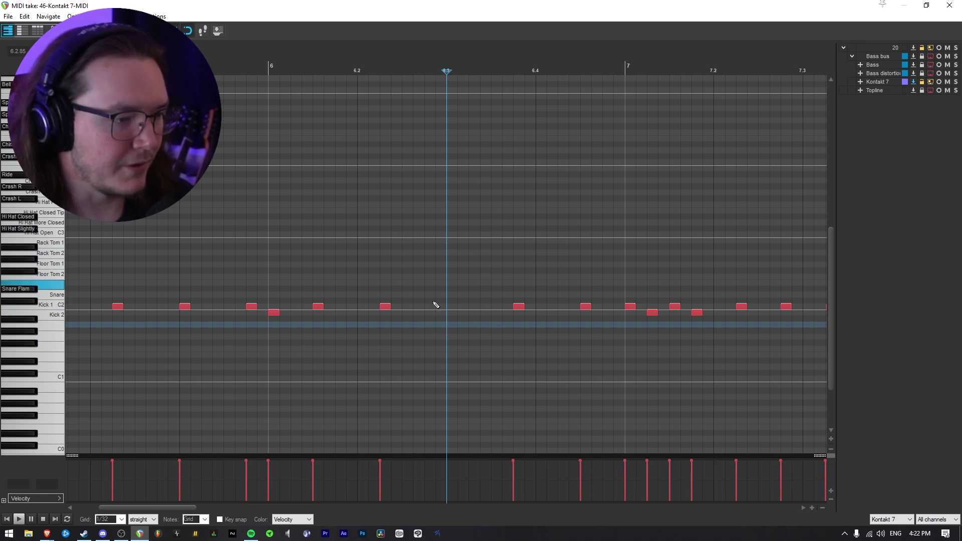
scroll(467, 290, down, 3)
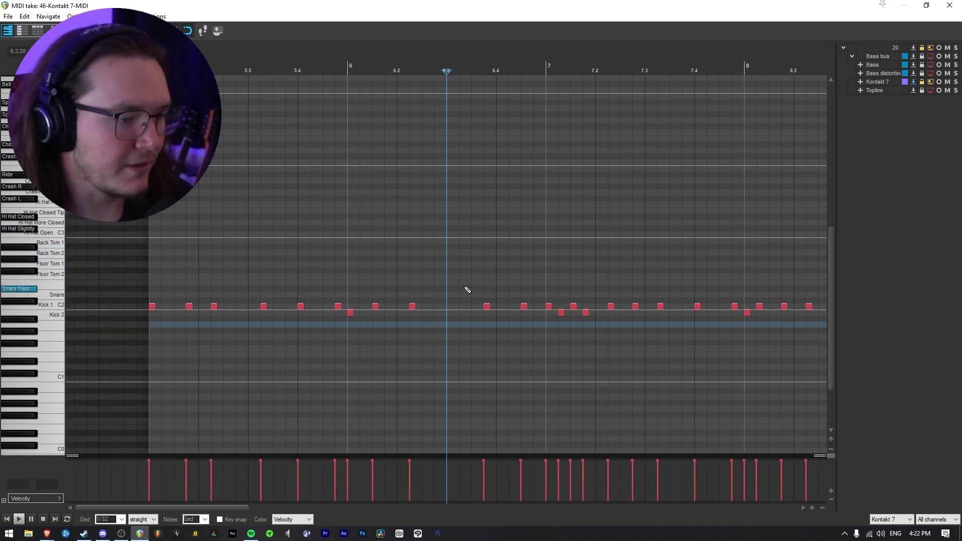
scroll(468, 290, down, 2)
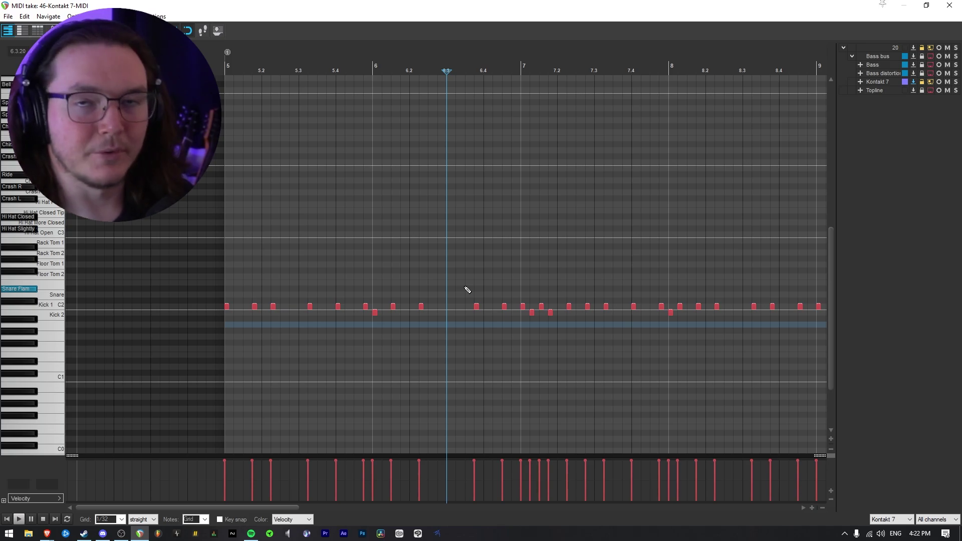
- Place Snare hits on beat 3 of measures 5 and 6, auditioning from just before measure 5
click(209, 278)
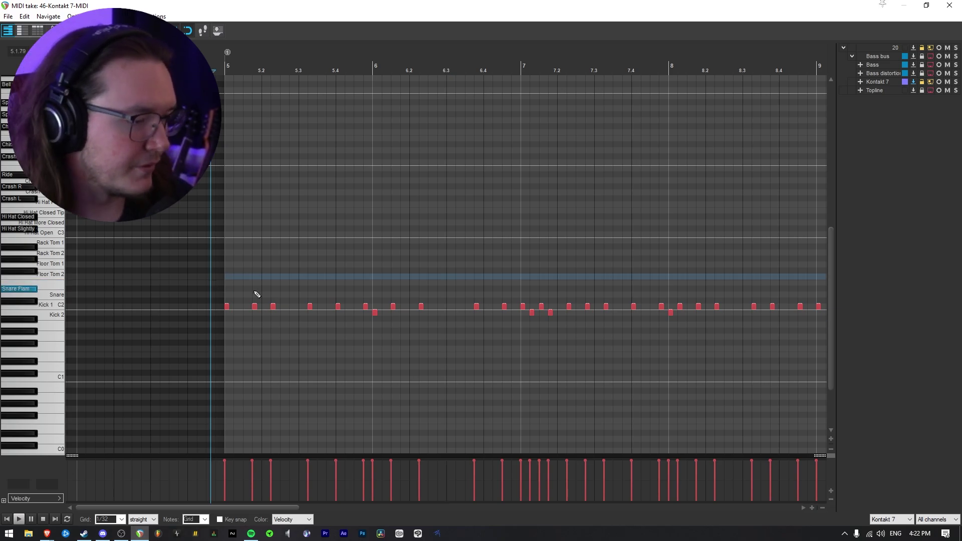
key(space)
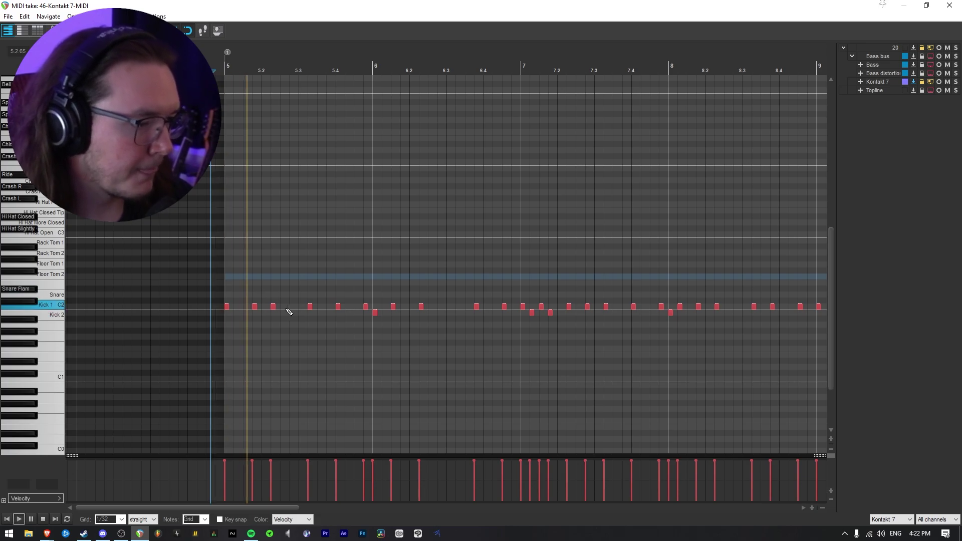
key(space)
click(303, 295)
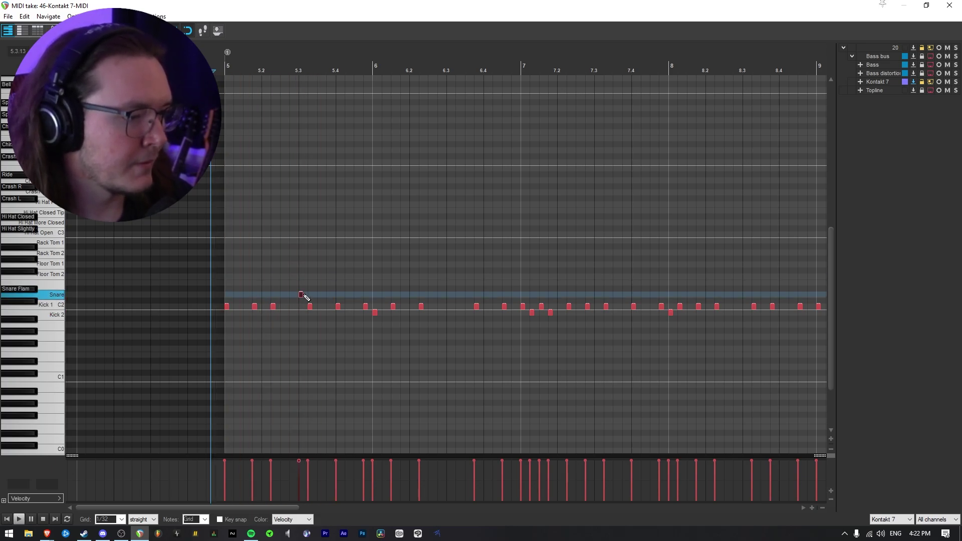
key(space)
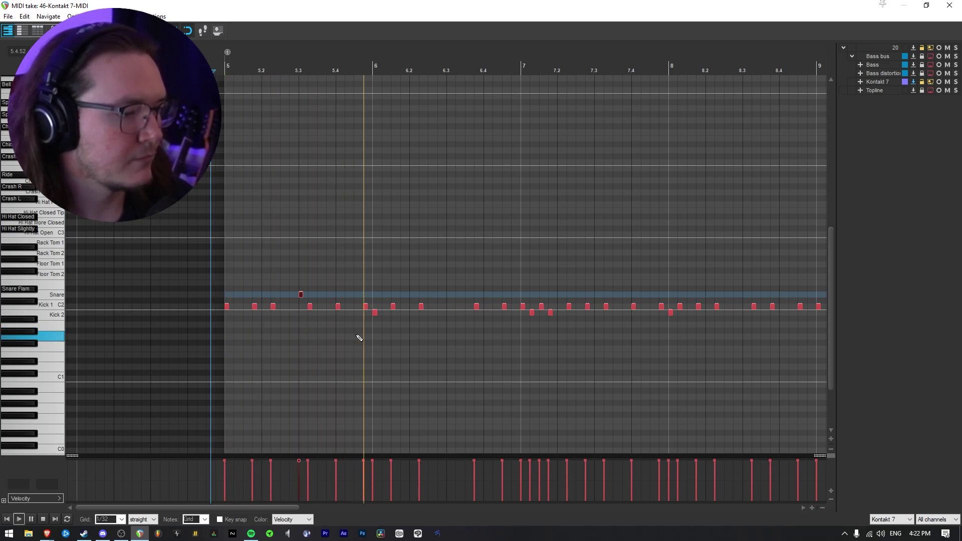
key(space)
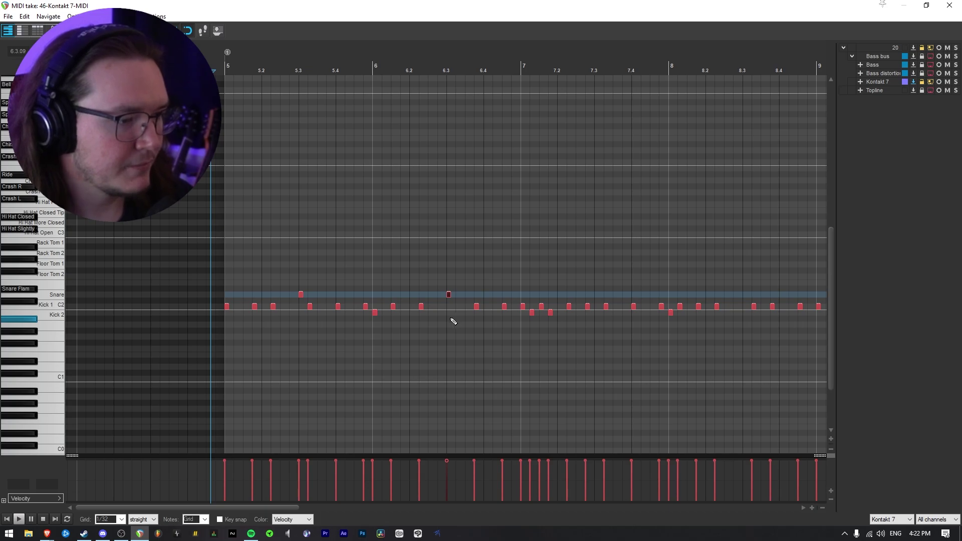
- Place Snare hits on beat 3 of measures 7 and 8, auditioning from beat 3 of measure 6
click(453, 321)
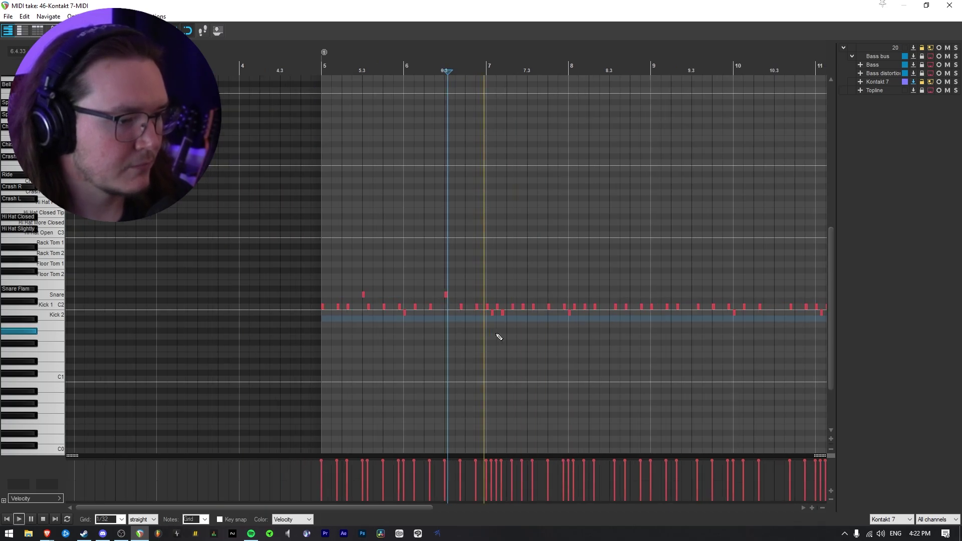
key(space)
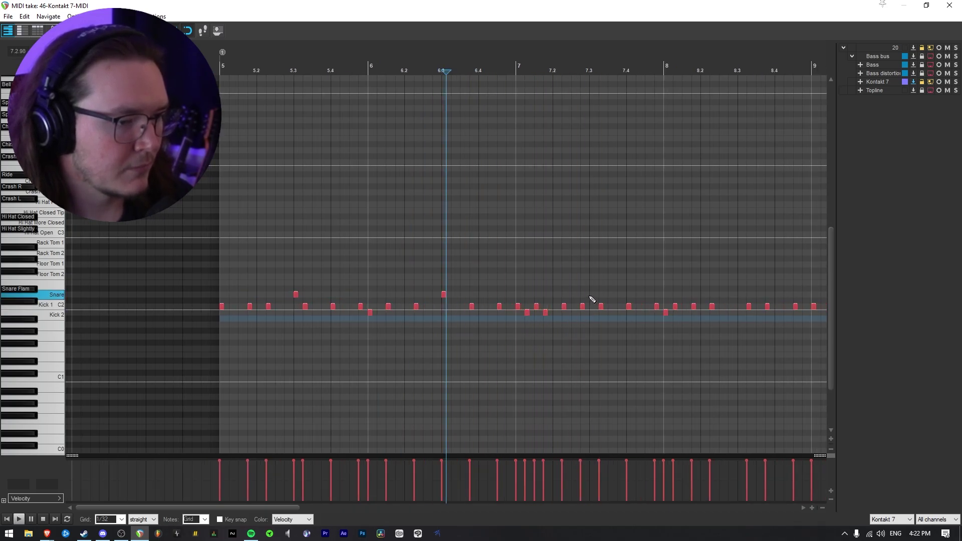
click(591, 297)
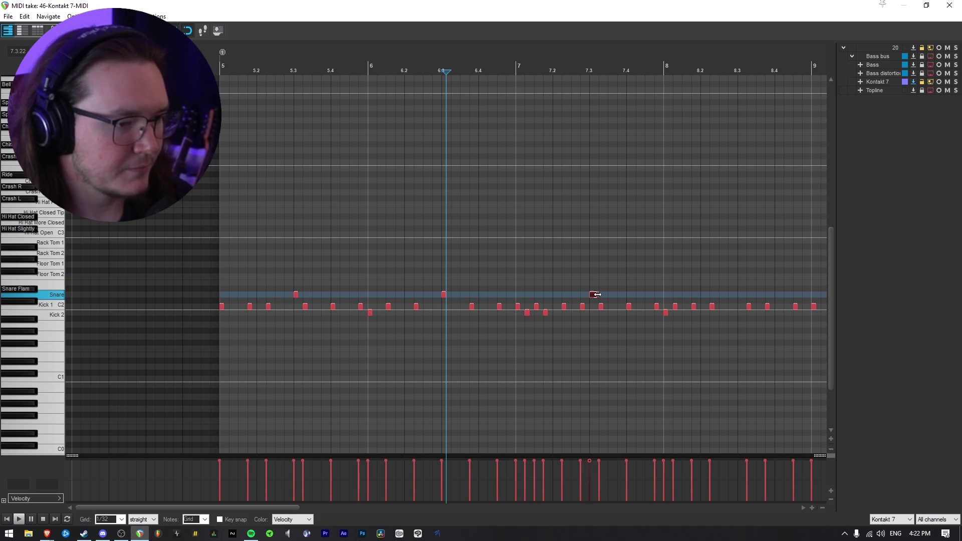
key(space)
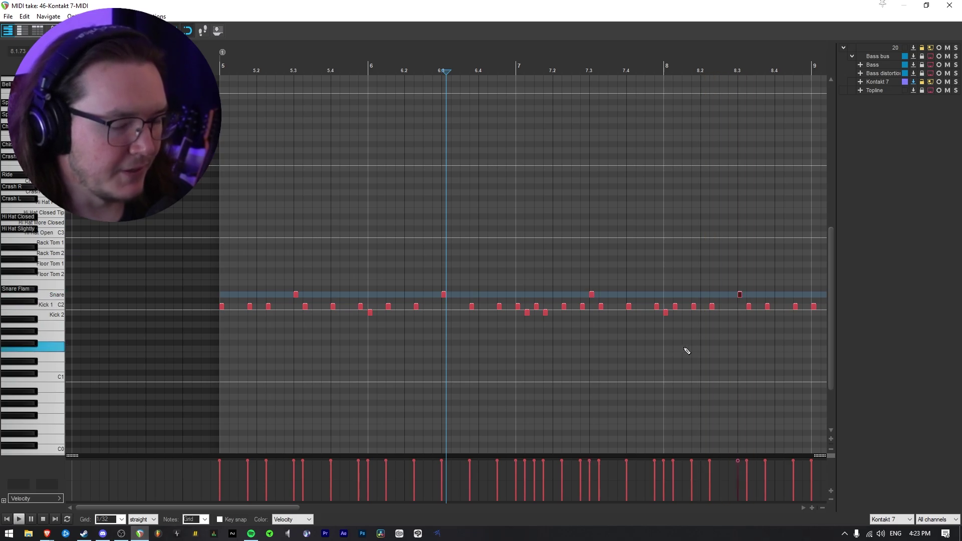
- Place a China L hit at the start of measure 5 and China R hits on beats 1 and 3 of measures 5 and 6
scroll(380, 285, up, 3)
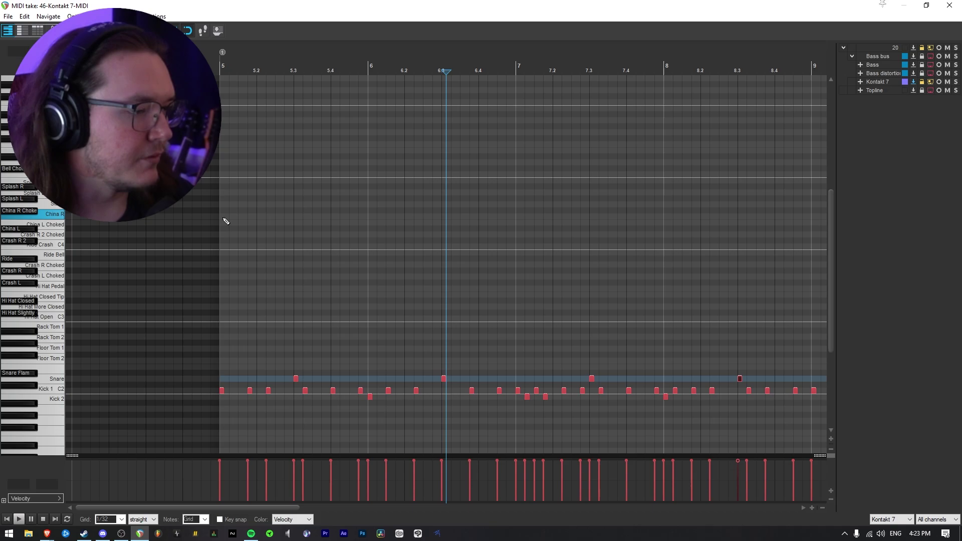
click(223, 216)
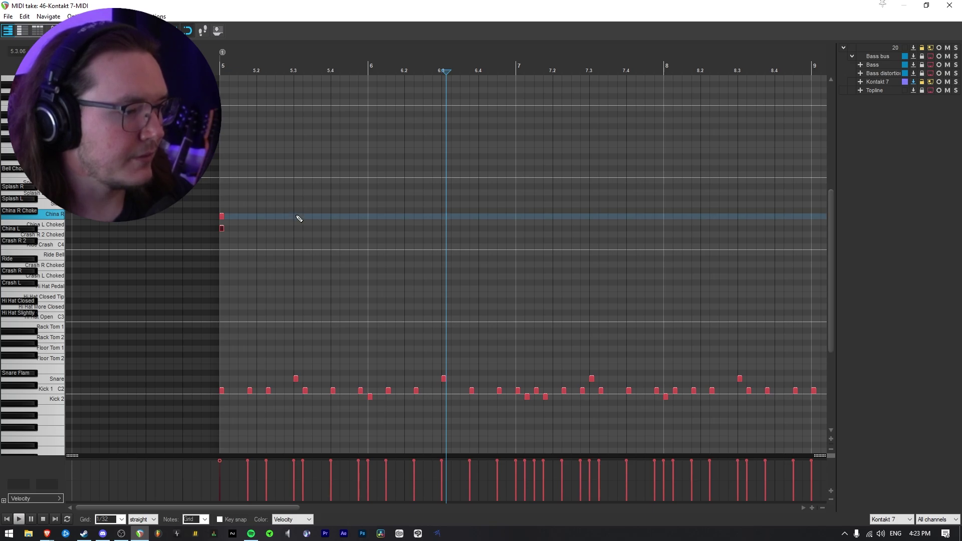
drag(328, 211, 197, 222)
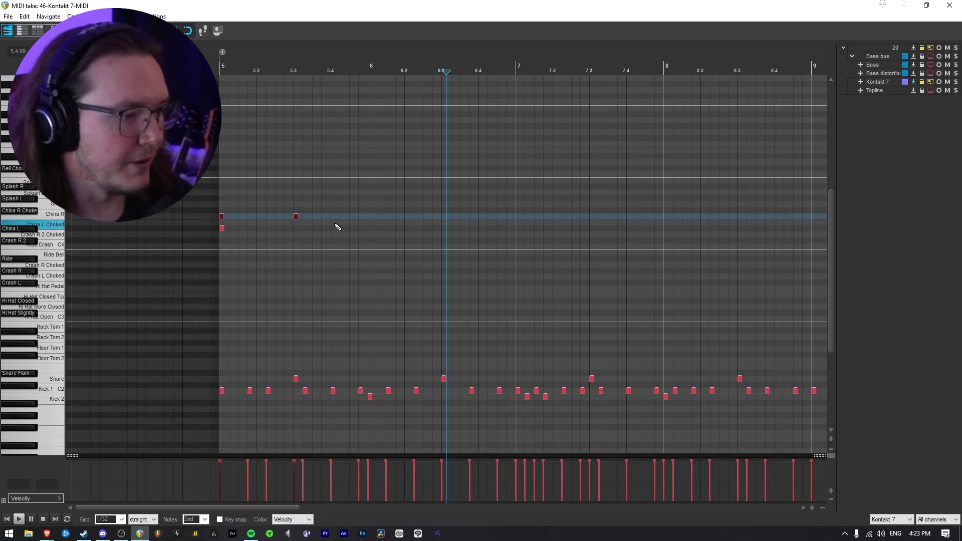
click(370, 216)
click(443, 217)
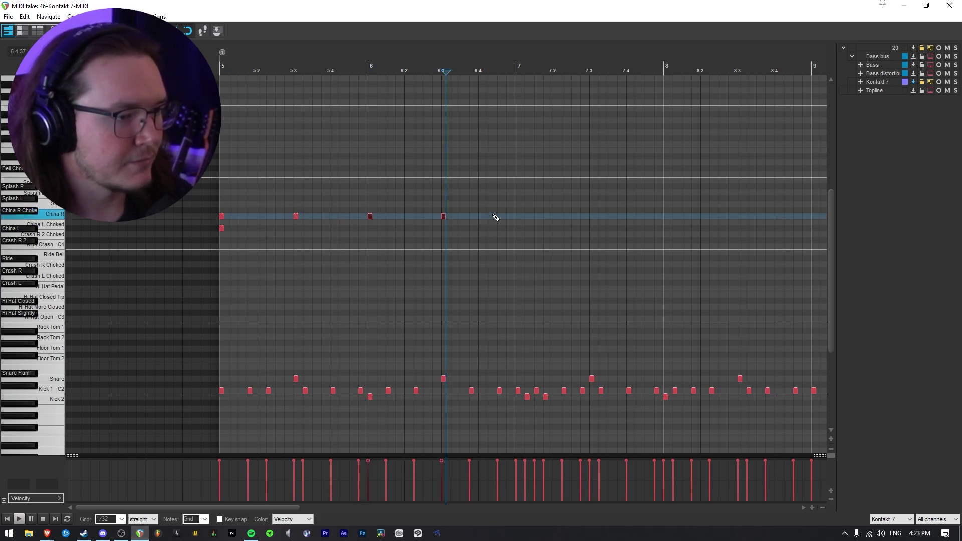
- Duplicate the China R hits onto beats 1 and 3 of measures 7 and 8 and play the pattern from before measure 5
key(ctrl+d)
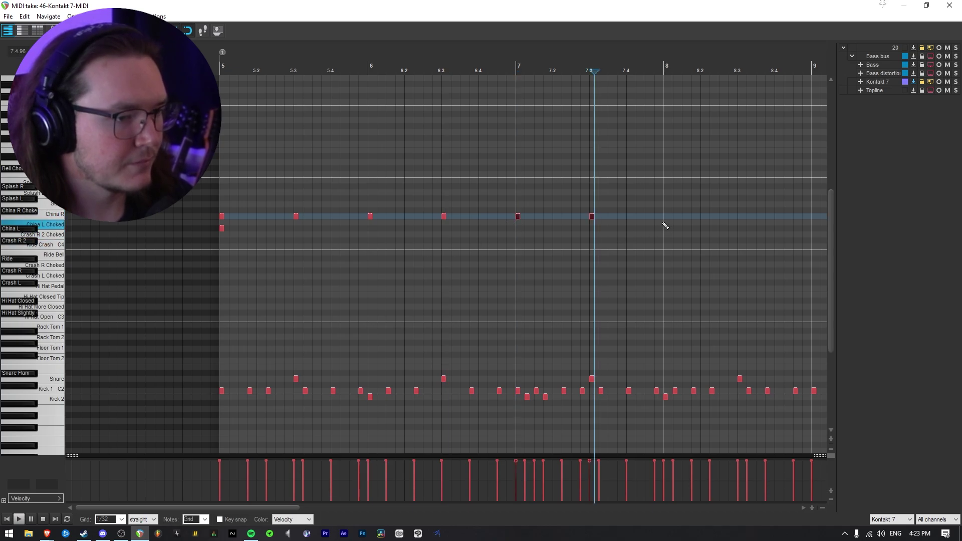
key(ctrl+d)
click(142, 266)
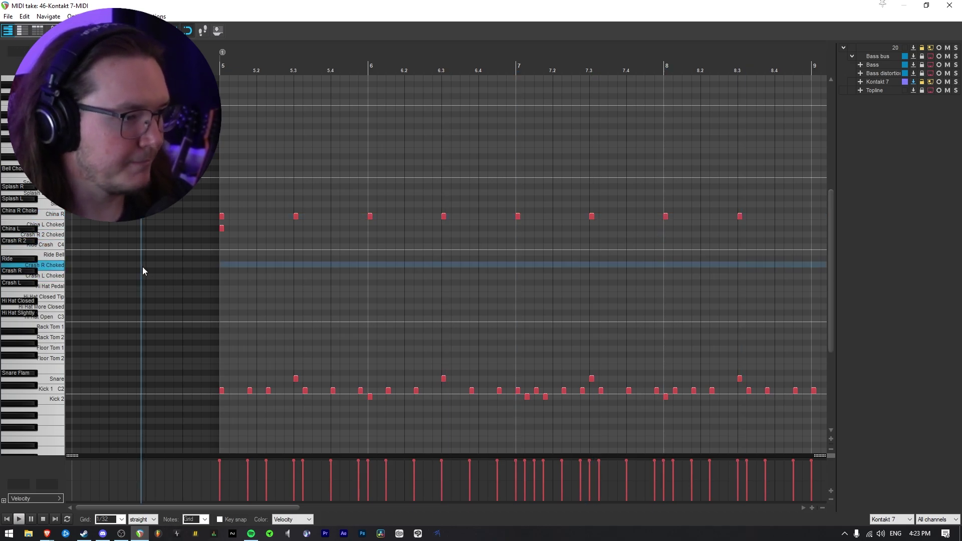
key(space)
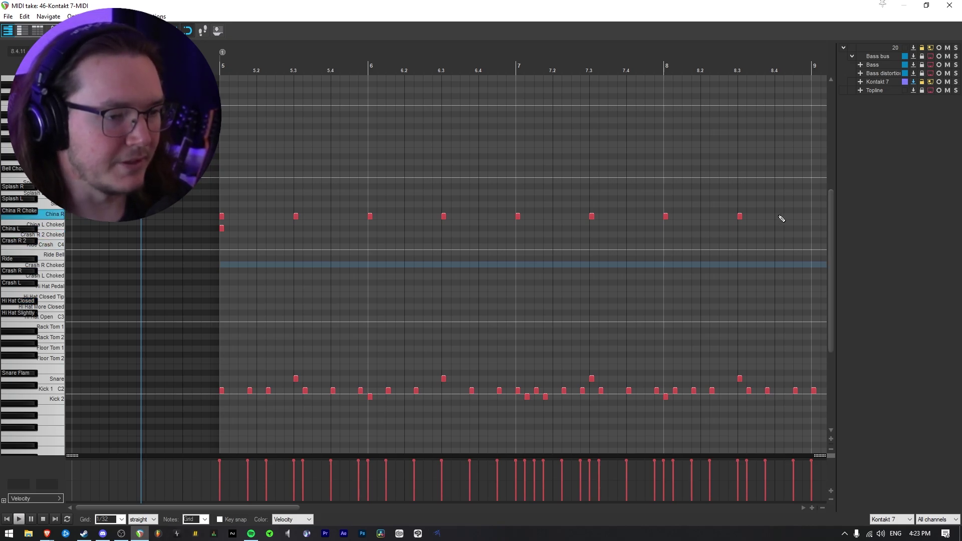
- Fill in China R hits on beats 2 and 4 from 5.2 through 8.2 and play the pattern back
mouse_move(782, 219)
mouse_down()
mouse_move(289, 204)
mouse_move(262, 219)
mouse_up()
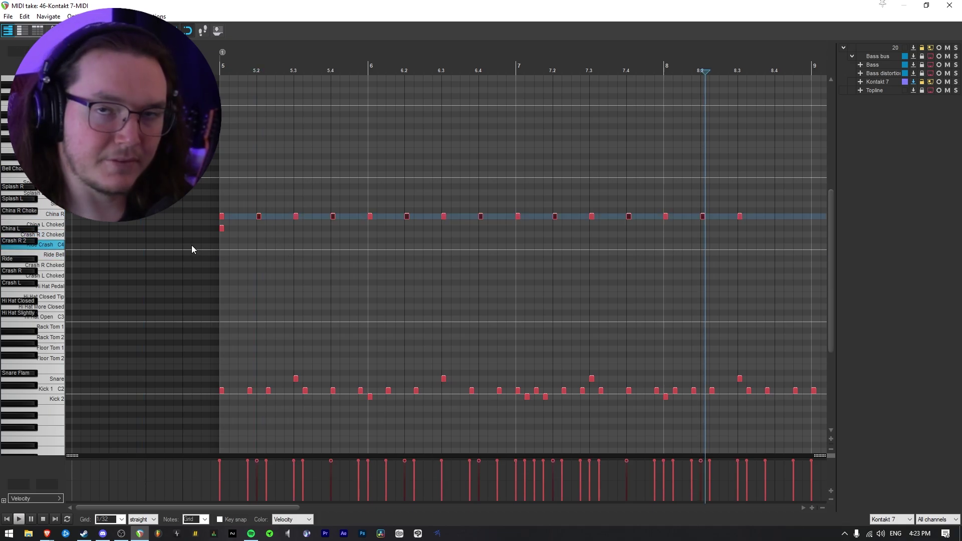
click(191, 249)
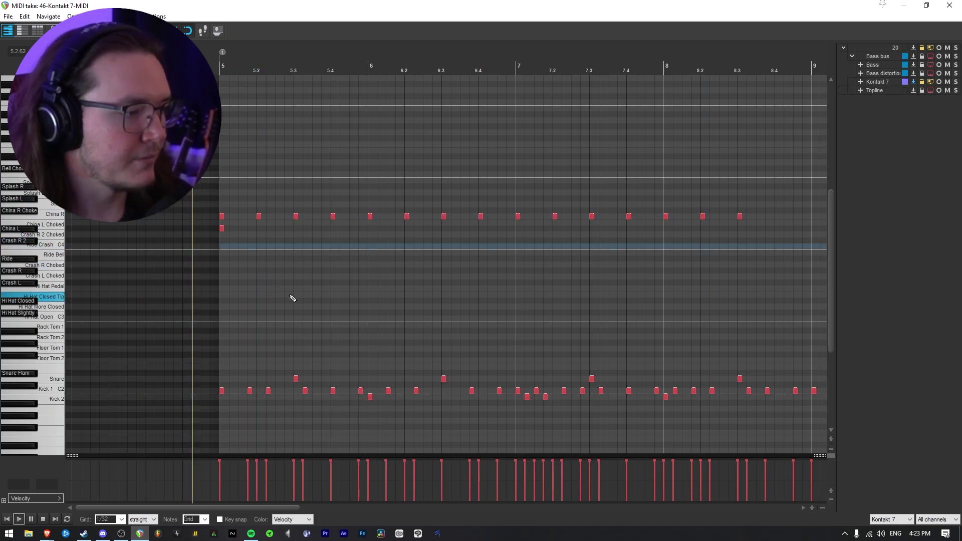
key(space)
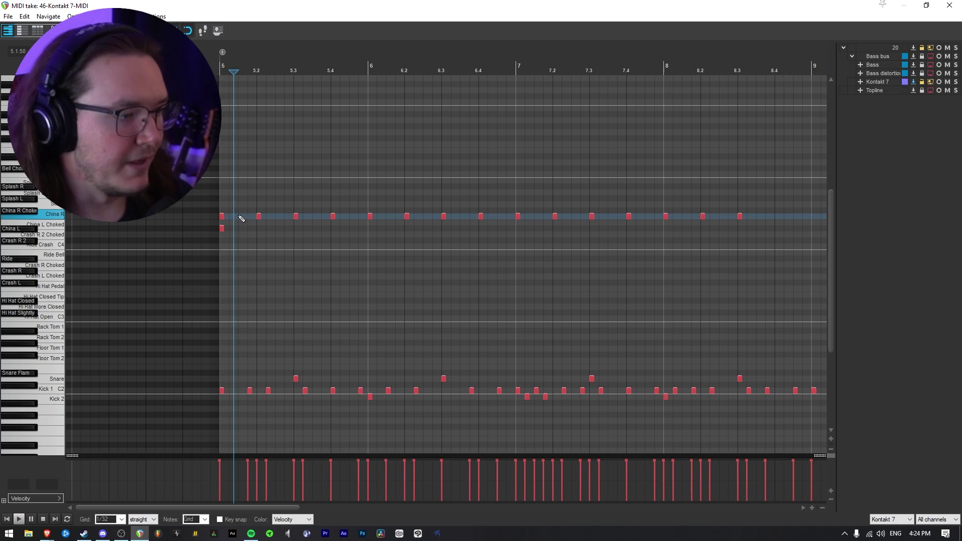
- Add lower-velocity China R hits midway between the existing ones through measure 8 beat 2 and play the result
key(ctrl+v)
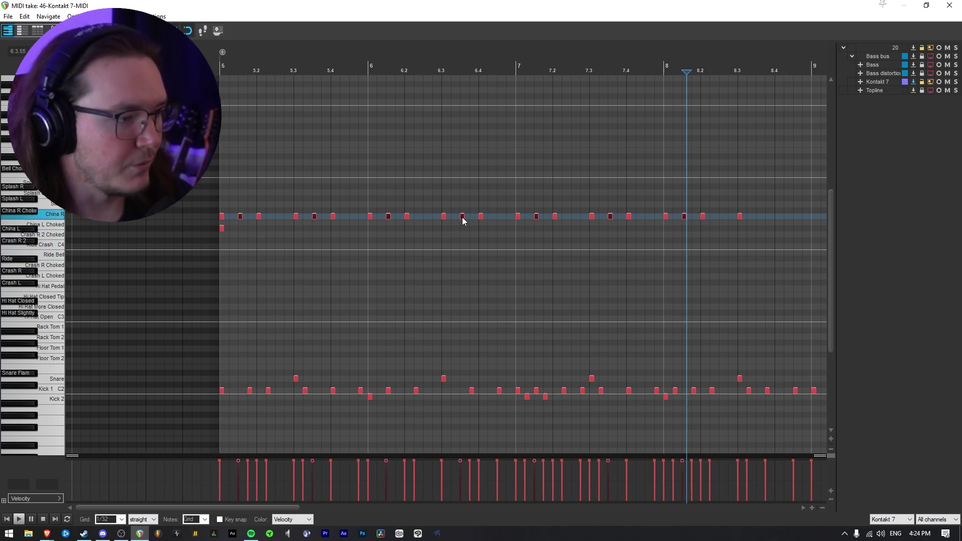
key(ctrl+v)
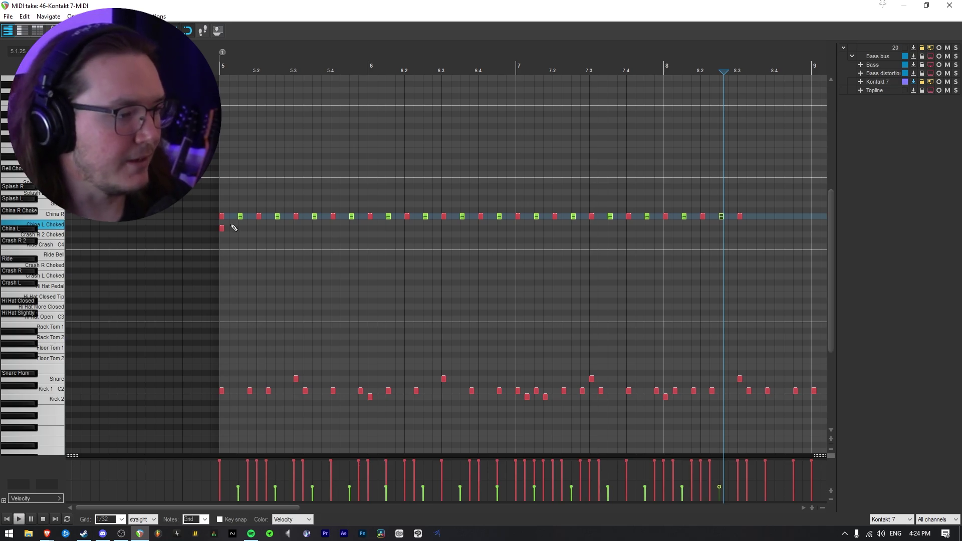
click(199, 210)
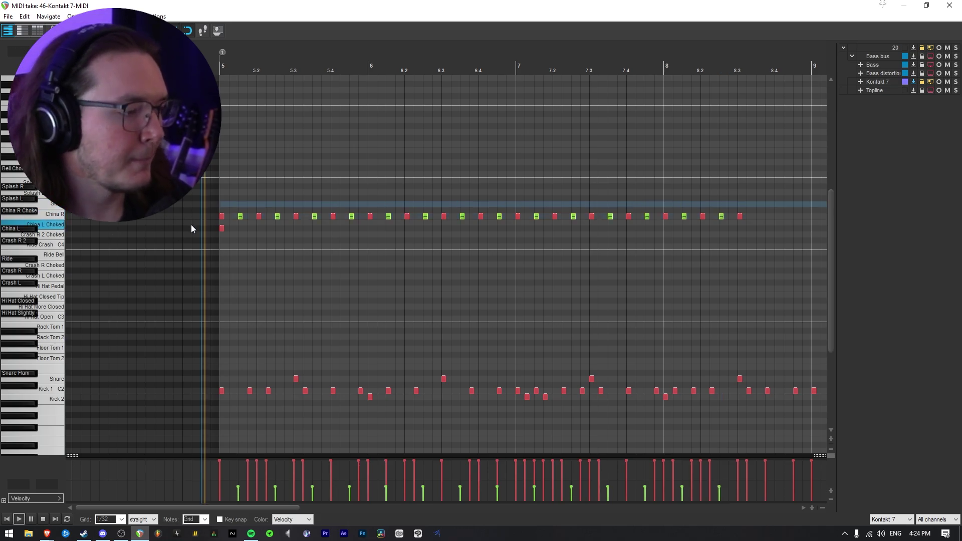
key(space)
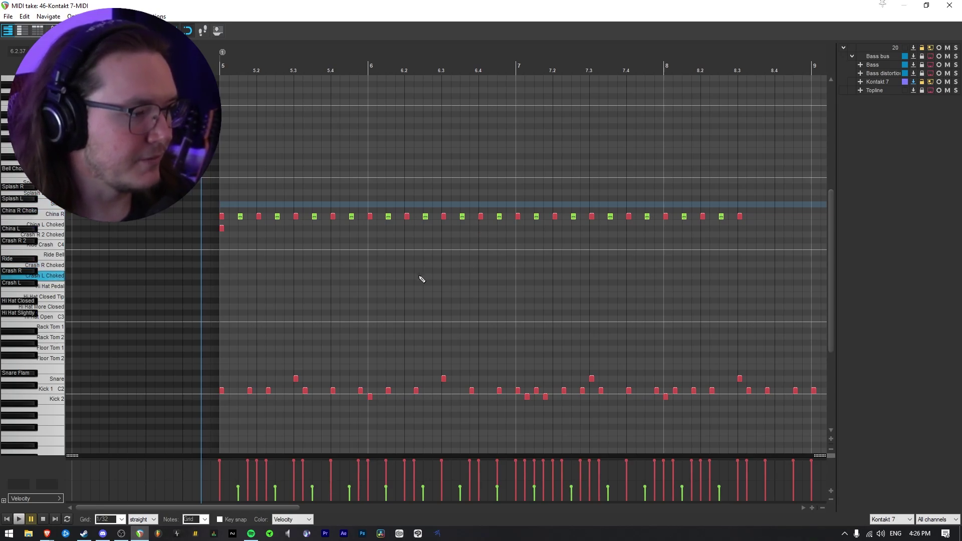
key(space)
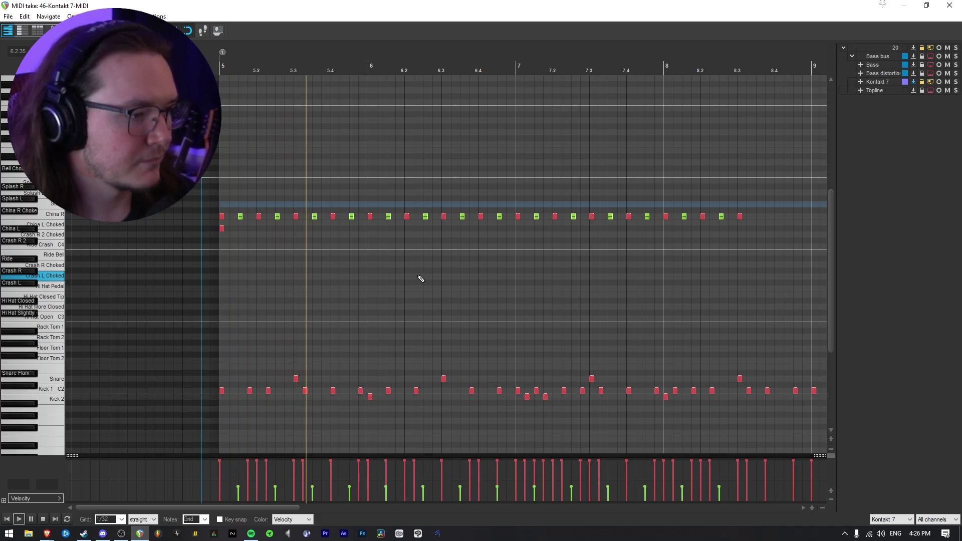
- Add a Crash L hit on beat 4 of measure 5 alongside the China R hit and play the result
key(space)
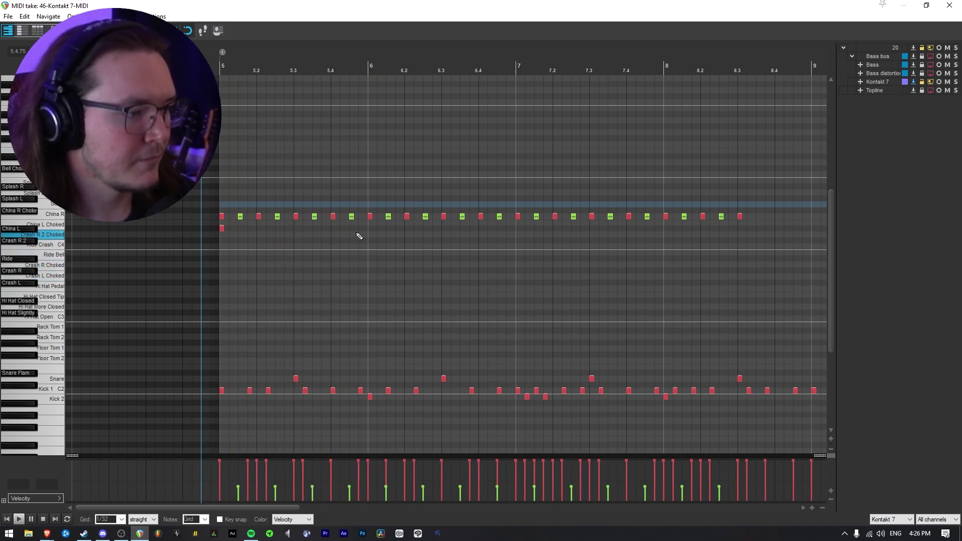
click(333, 218)
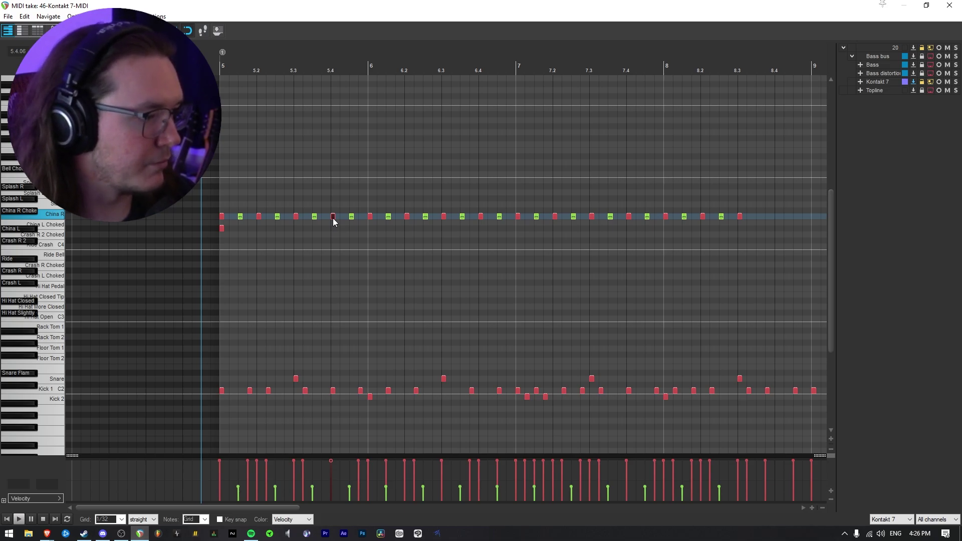
drag(334, 221, 333, 285)
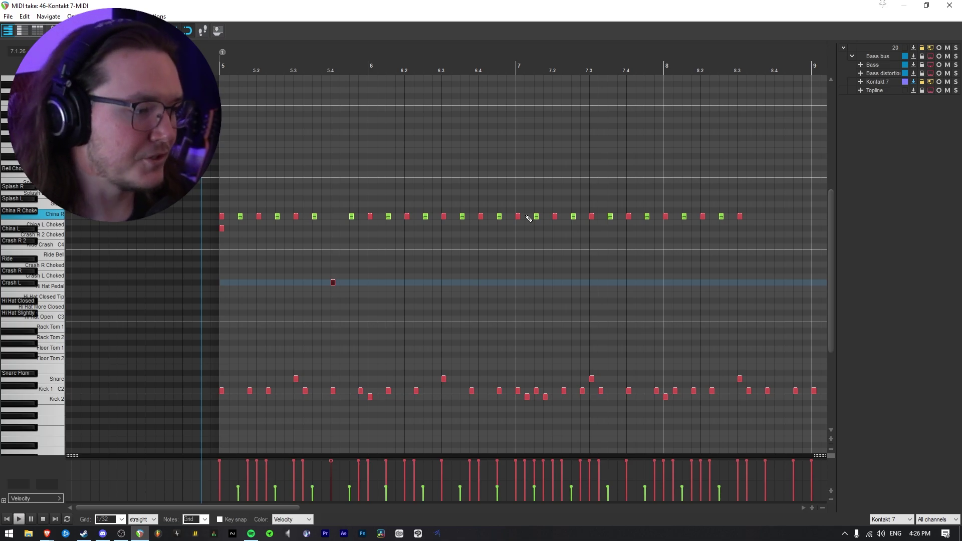
key(space)
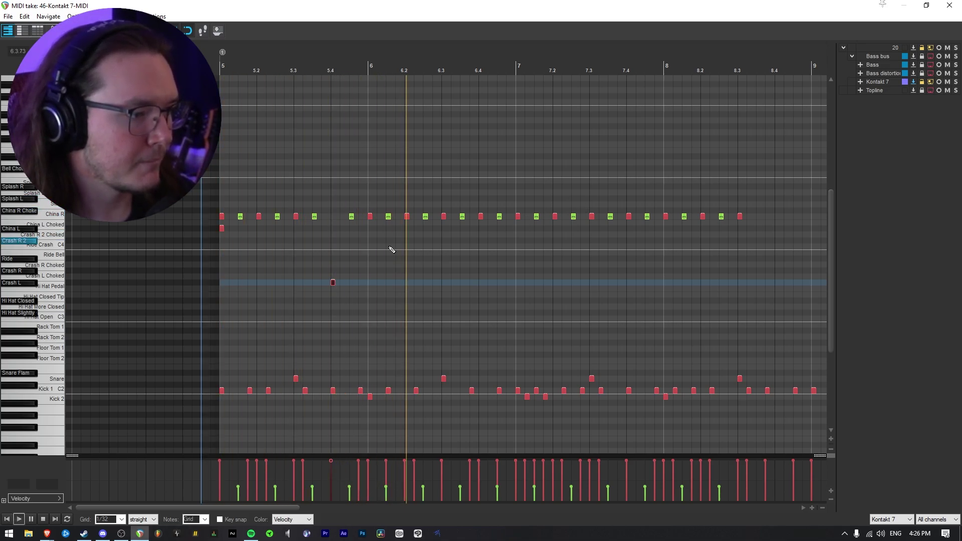
key(space)
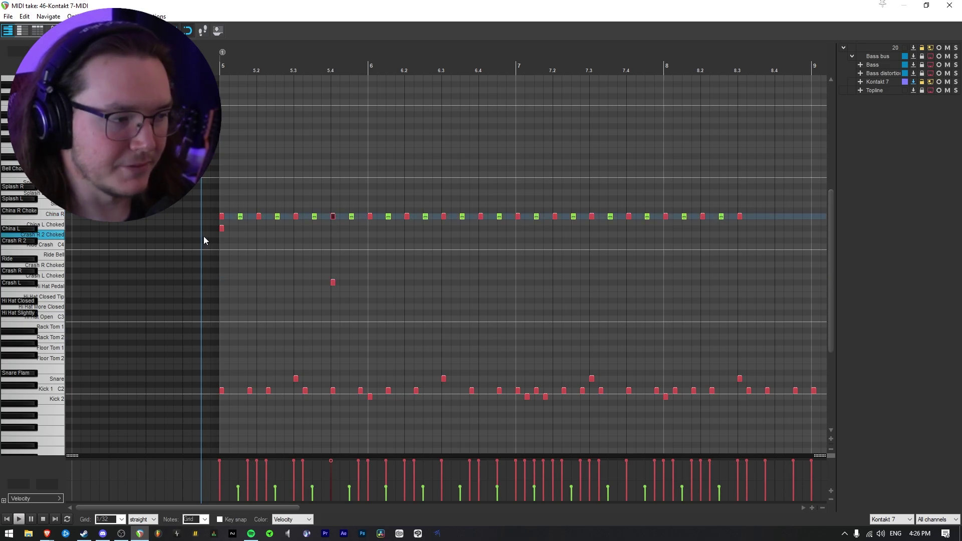
key(space)
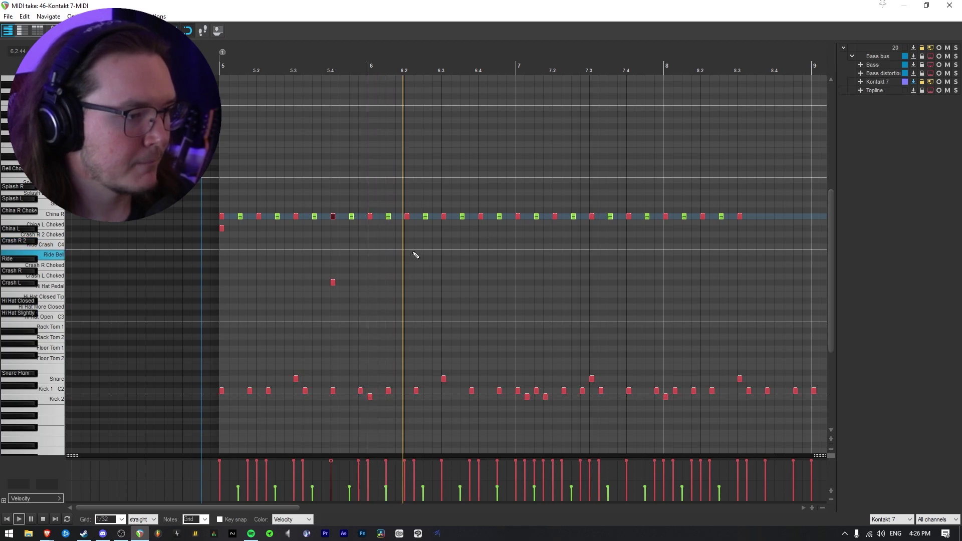
key(space)
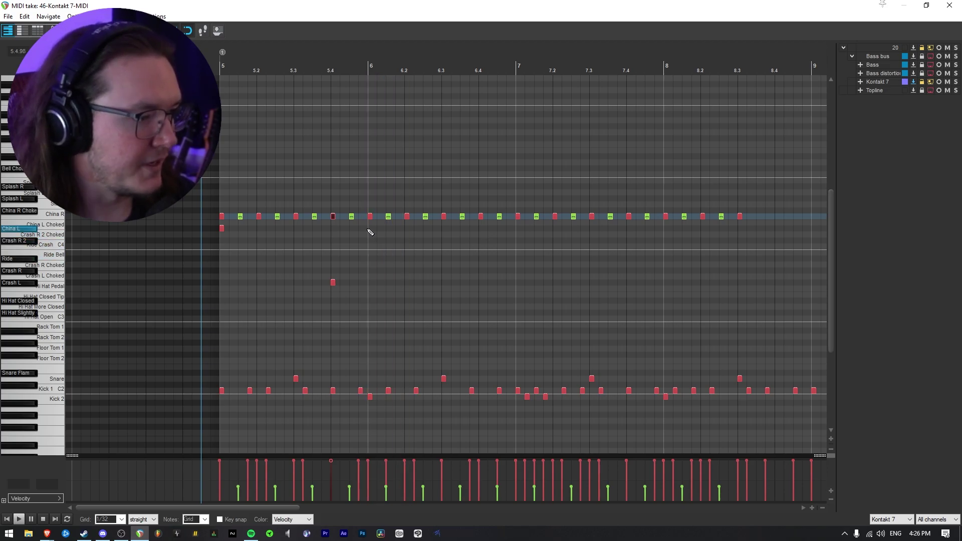
- Add a China L hit at the start of measure 6 and replace the low-velocity China R between 7.1 and 7.2 with three higher cymbal hits
click(373, 229)
key(space)
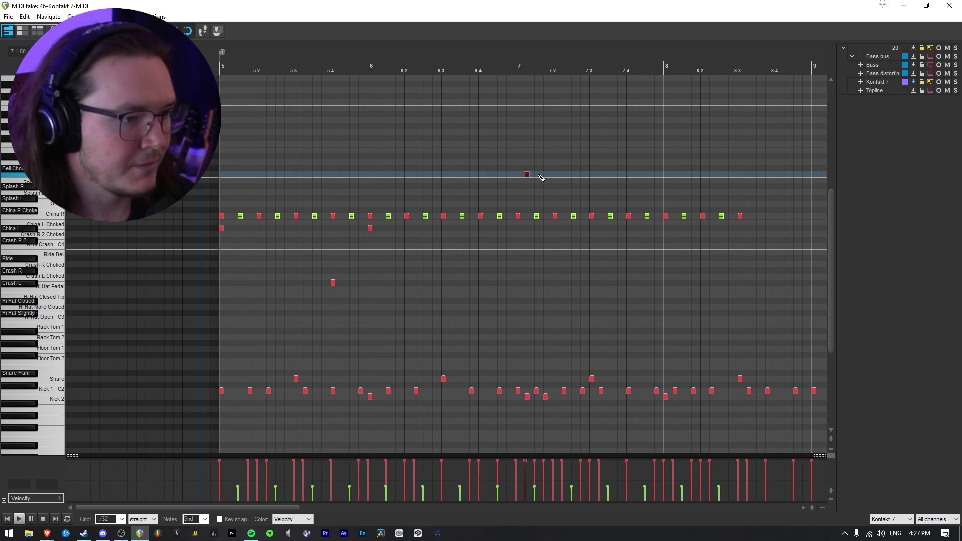
double_click(536, 218)
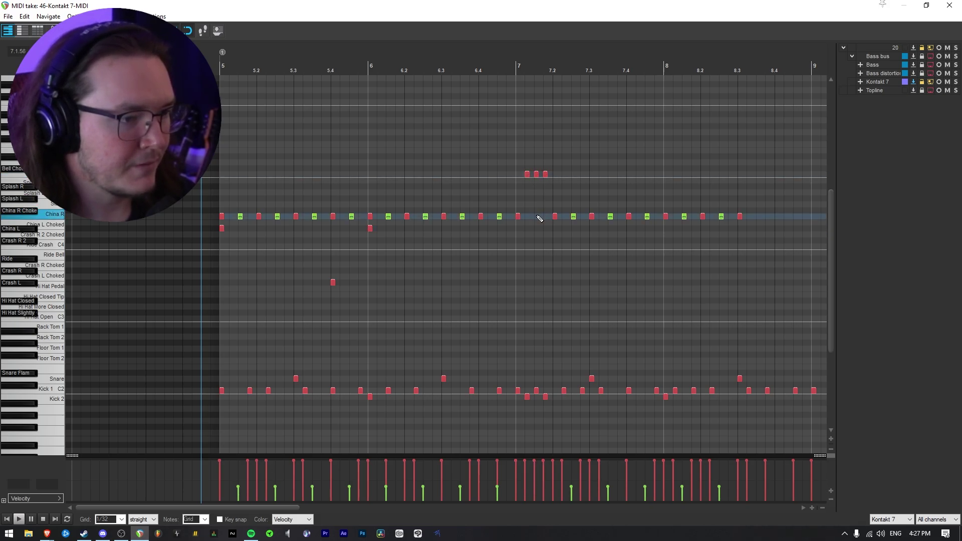
click(465, 258)
key(space)
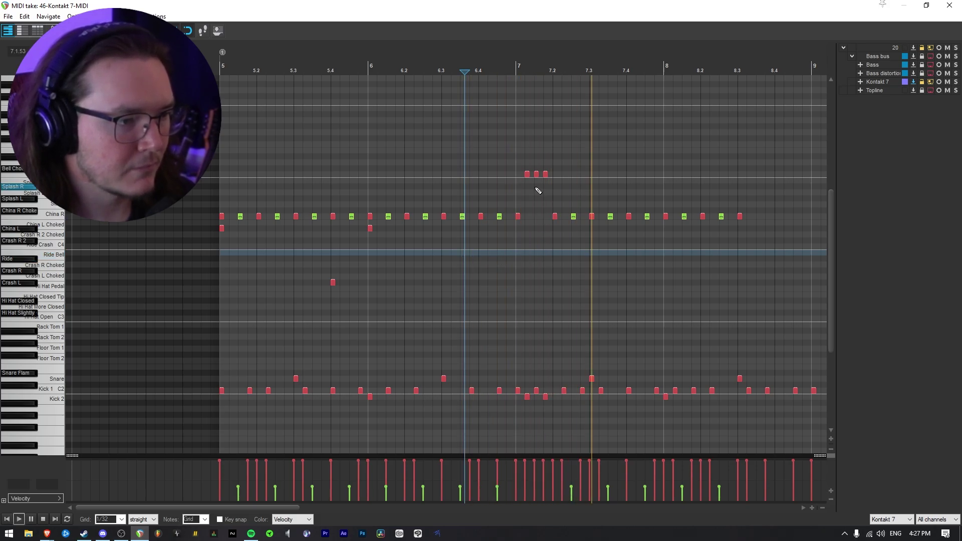
- Lower the second and third of the three high cymbal hits after 7.1 into a descending run and play it
key(space)
drag(536, 175, 544, 205)
key(space)
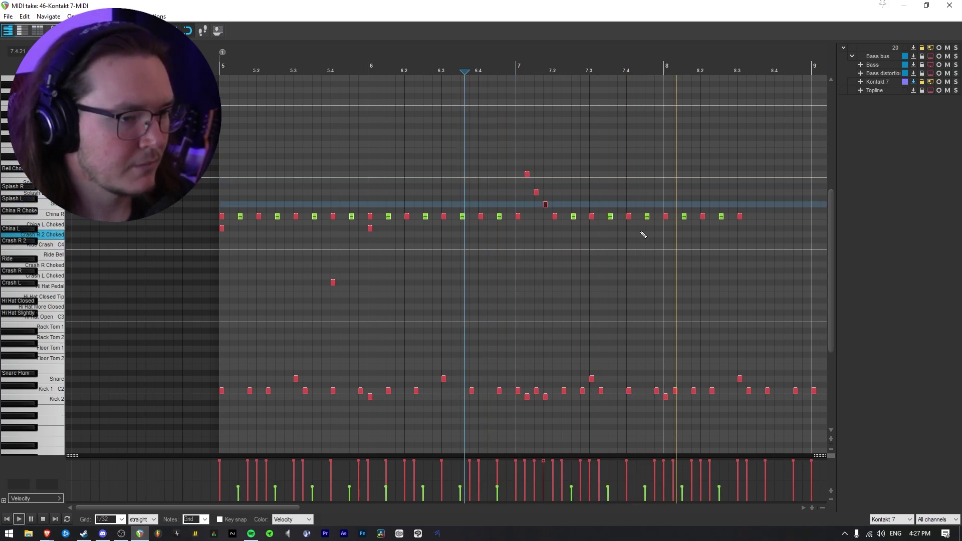
key(space)
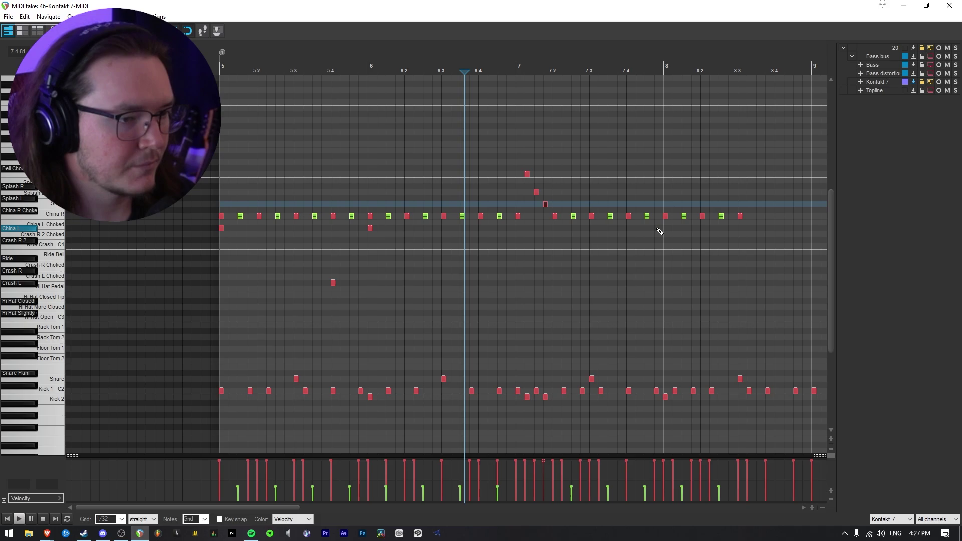
- Add a Crash L hit just before measure 8 and a Splash L hit shortly after its start, playing the pattern from before measure 5
click(661, 283)
click(656, 280)
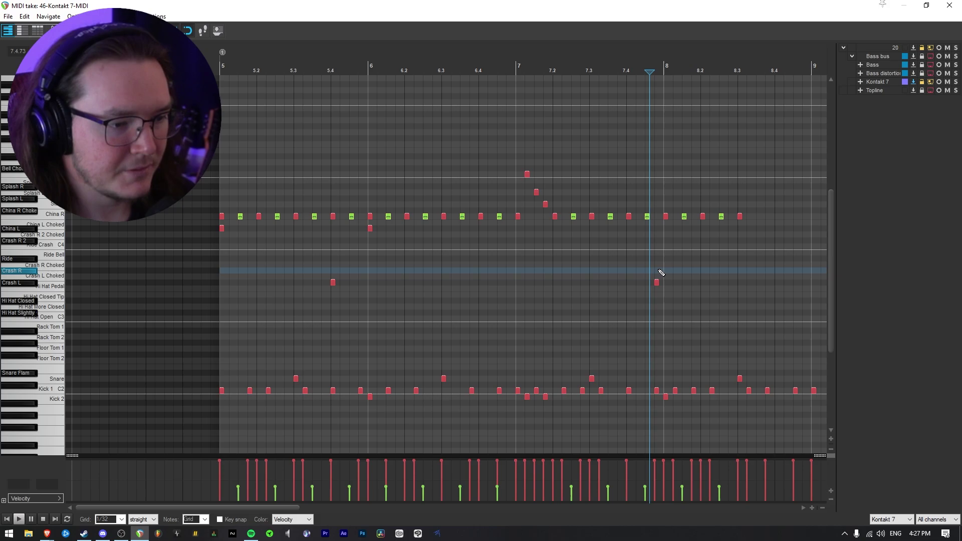
scroll(642, 267, up, 3)
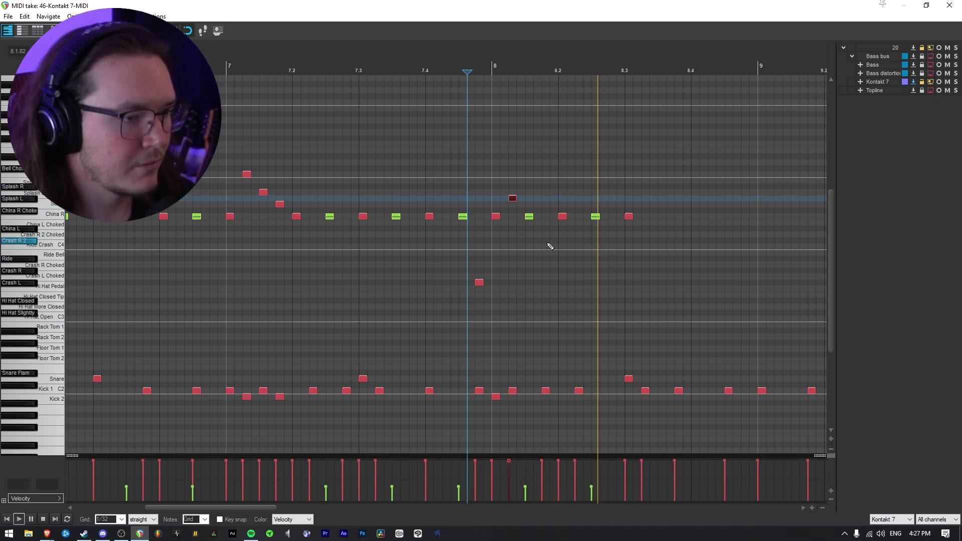
scroll(551, 246, down, 3)
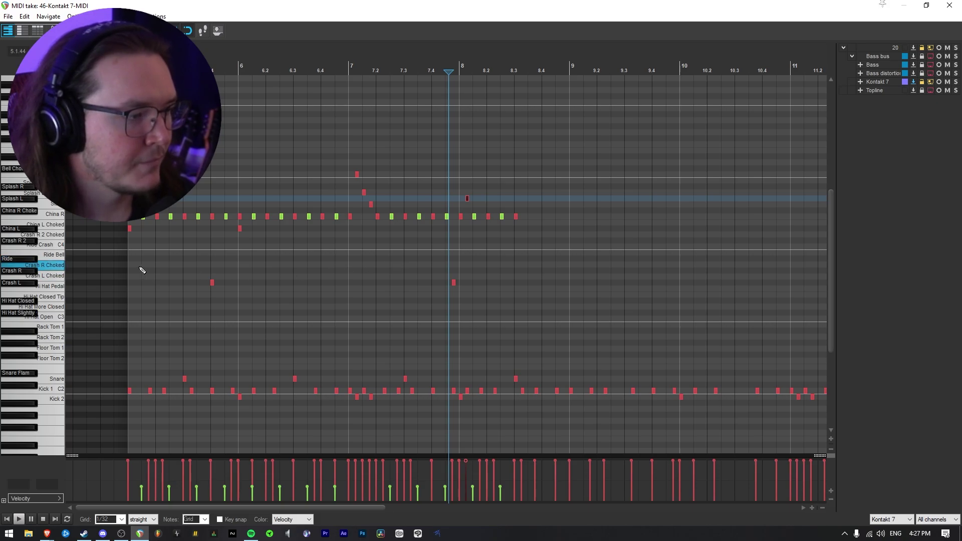
click(104, 269)
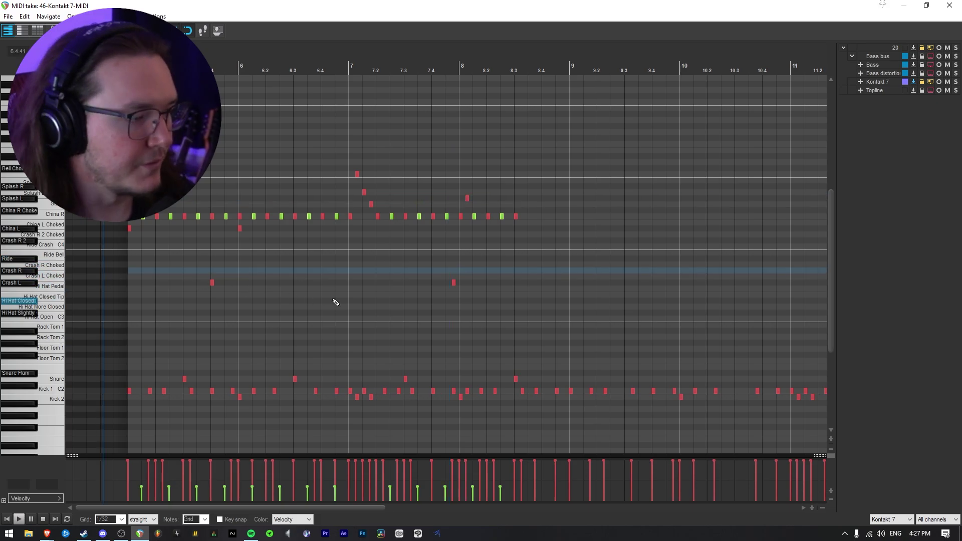
key(space)
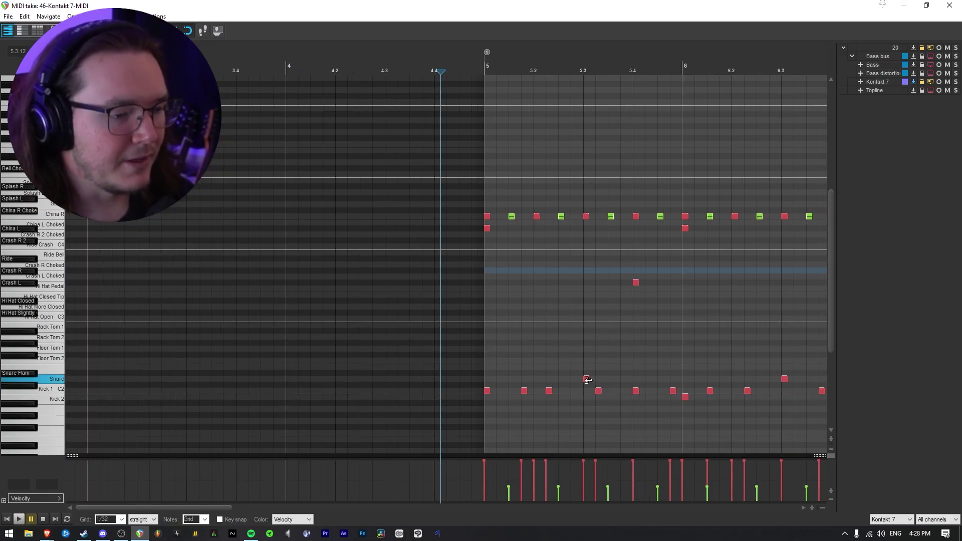
- Add five low-velocity ghost snare hits between the start of measure 5 and the snare on 5.3, and play them
click(586, 379)
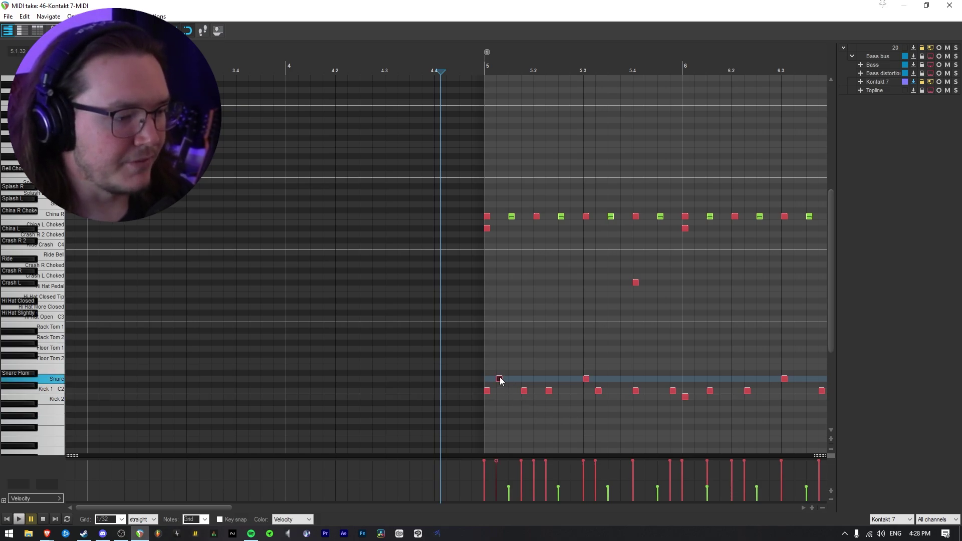
drag(499, 377, 502, 382)
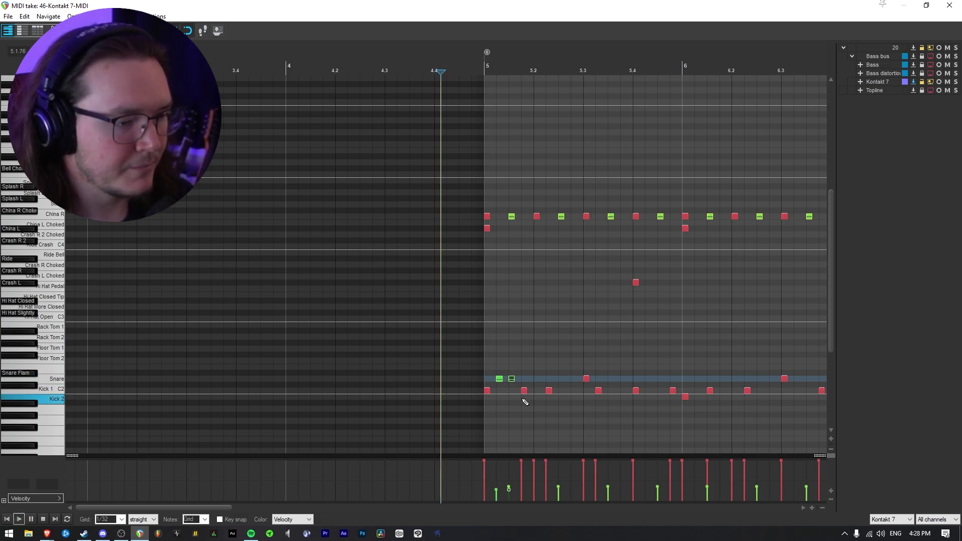
key(space)
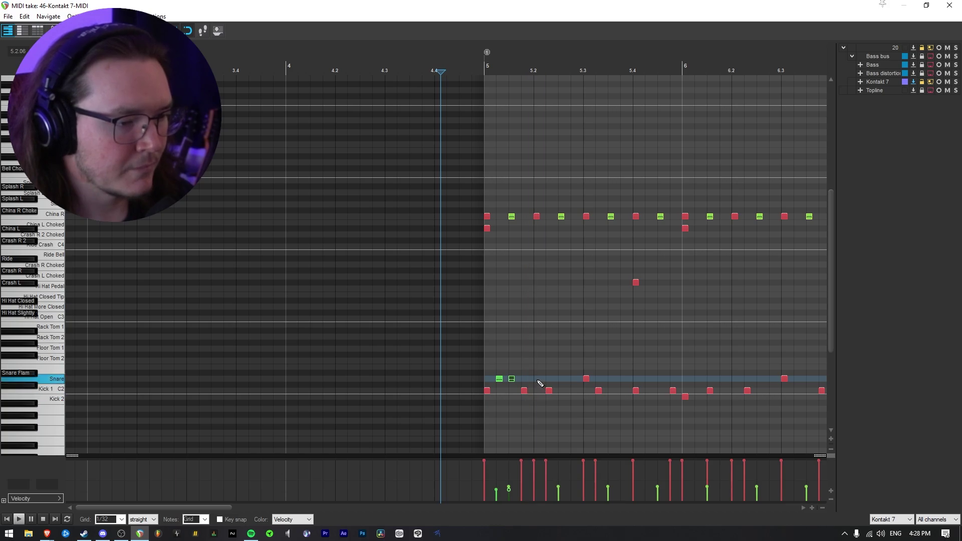
click(575, 379)
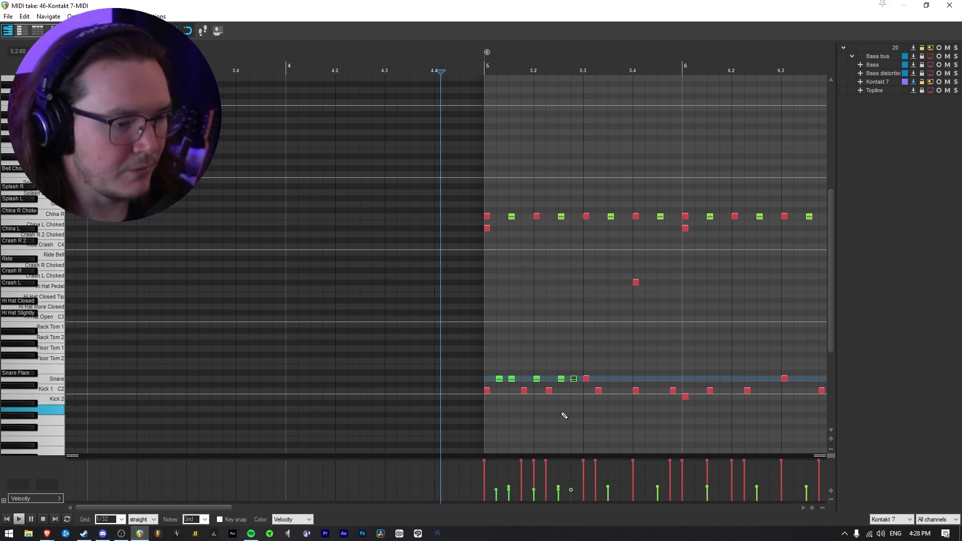
key(space)
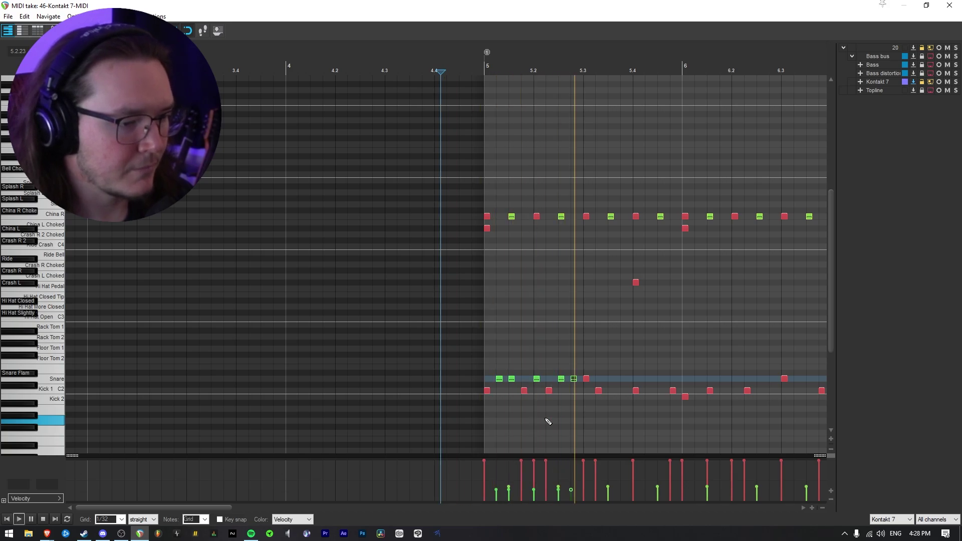
key(space)
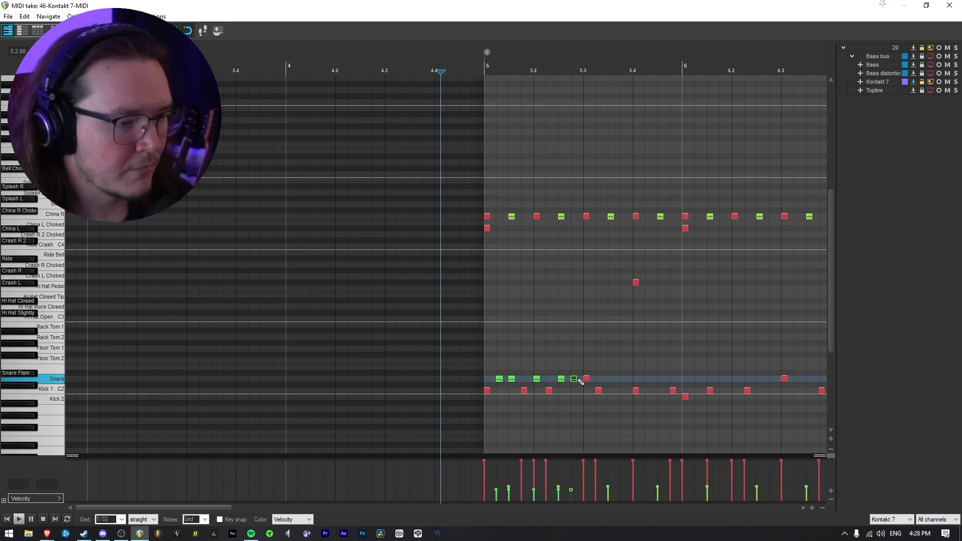
- Remove the ghost snare hit directly before 5.3 and add low-velocity snare hits between 5.3 and measure 6, playing back the result
double_click(574, 380)
key(space)
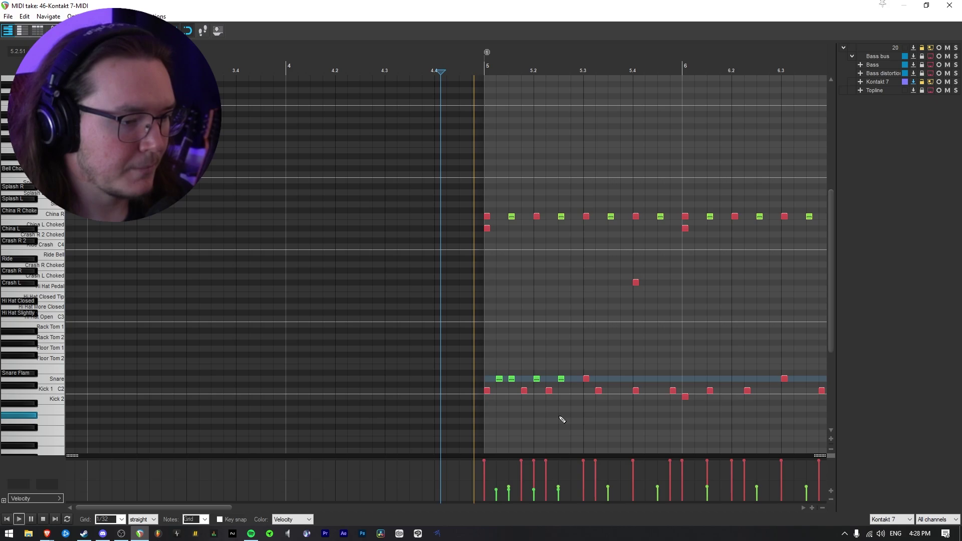
key(space)
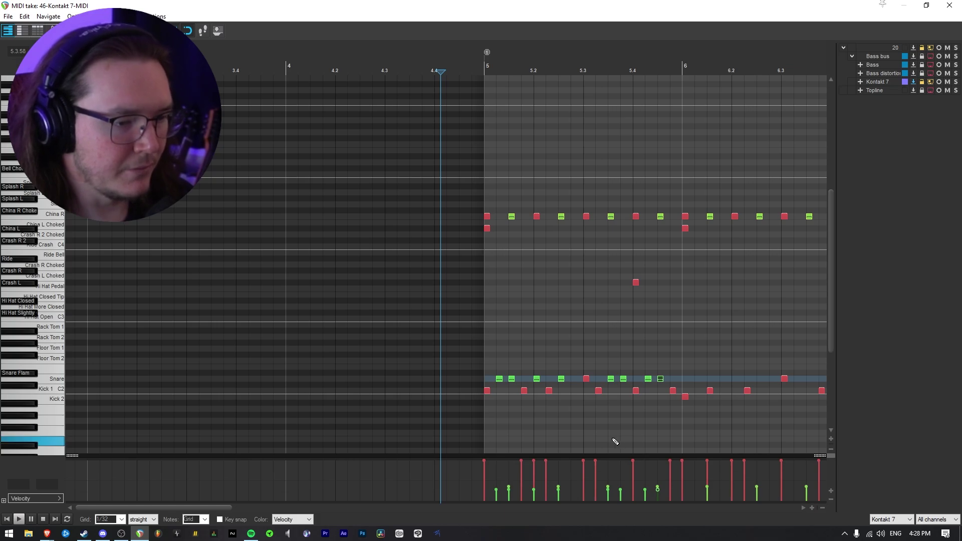
key(space)
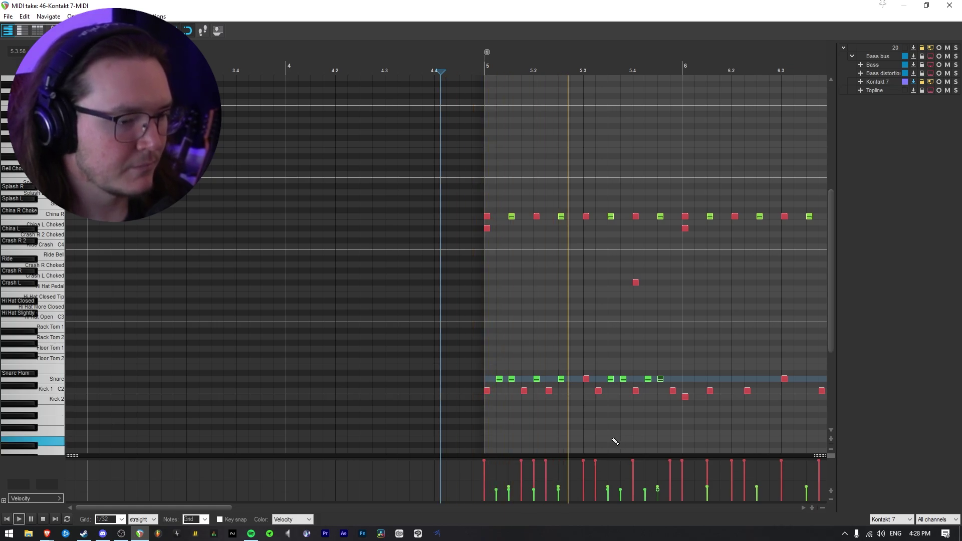
key(space)
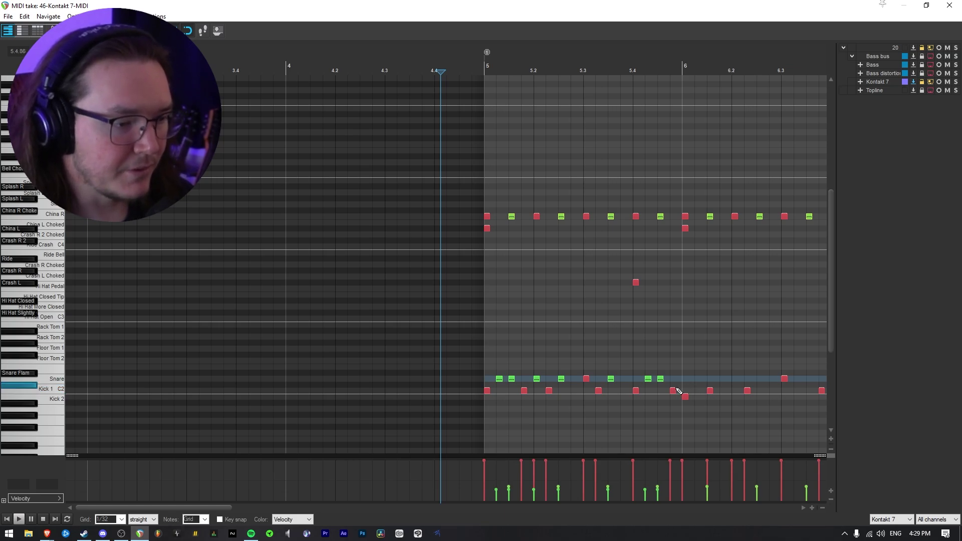
- Select all ghost snare hits in measure 5, lower their velocity further and play the pattern
scroll(678, 392, down, 2)
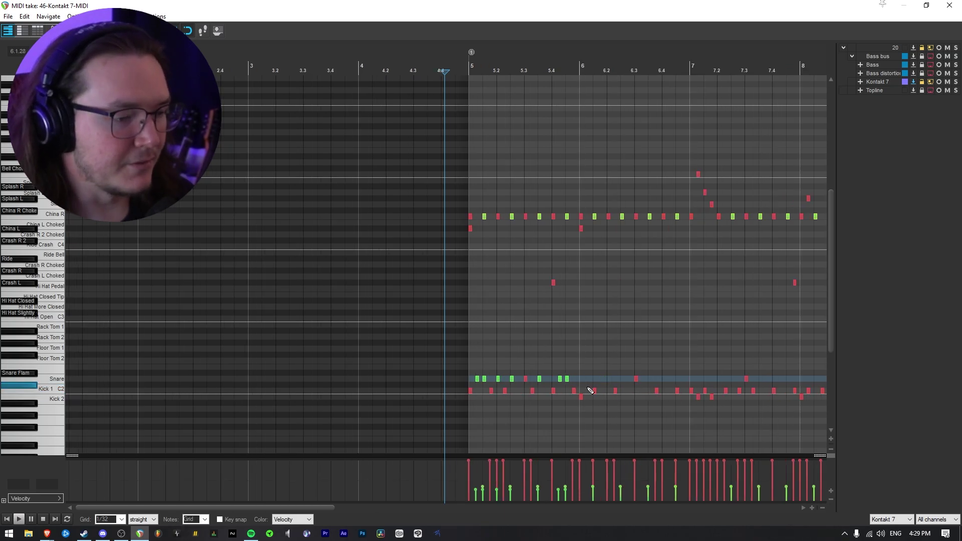
drag(537, 371, 451, 376)
drag(477, 487, 476, 495)
key(space)
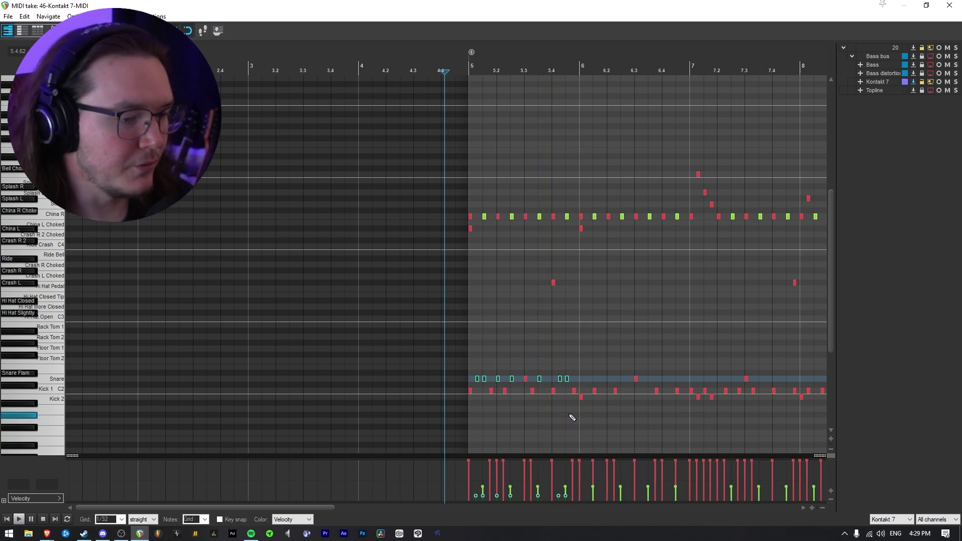
- Replace the new 46-Kontakt 7 drum item with the separate 13-Kontakt 7 item from farther along the track and open it for MIDI editing
key(Escape)
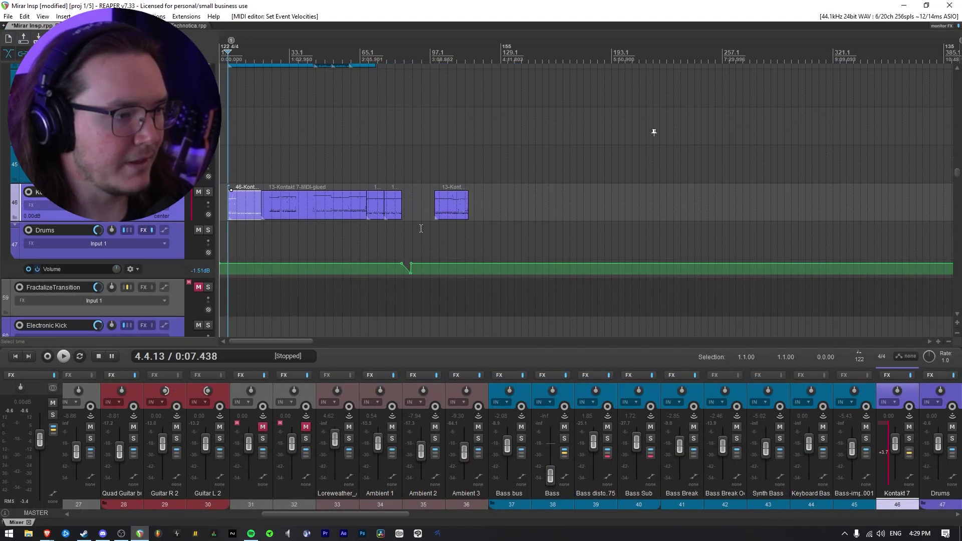
key(Delete)
drag(440, 205, 230, 215)
scroll(351, 228, up, 8)
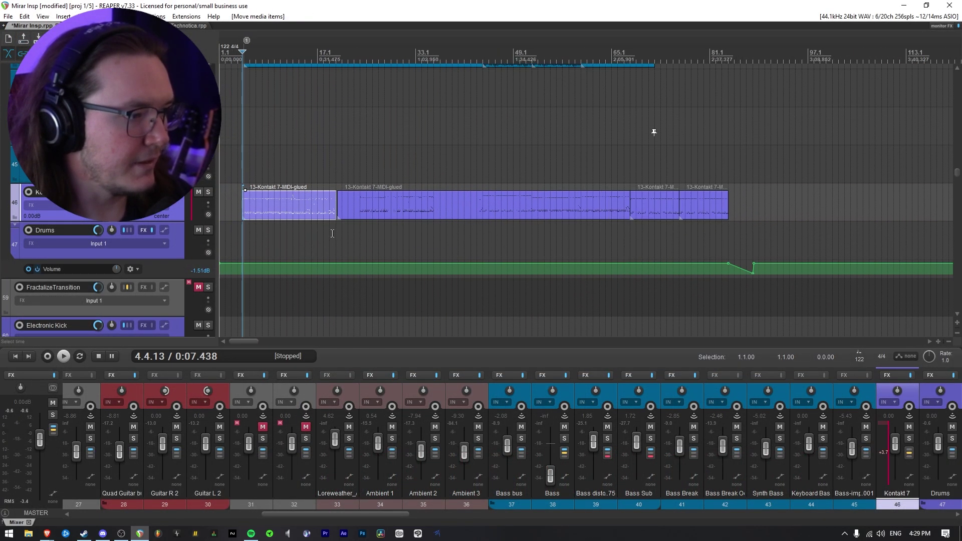
double_click(537, 208)
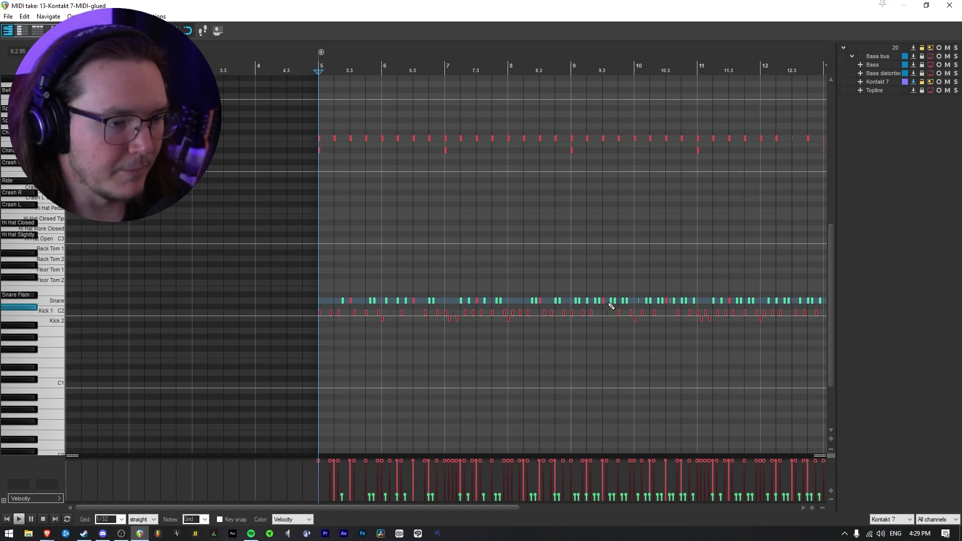
- Solo the Kontakt 7 track and play the full ghost snare and kick pattern from measure 5
scroll(550, 346, up, 3)
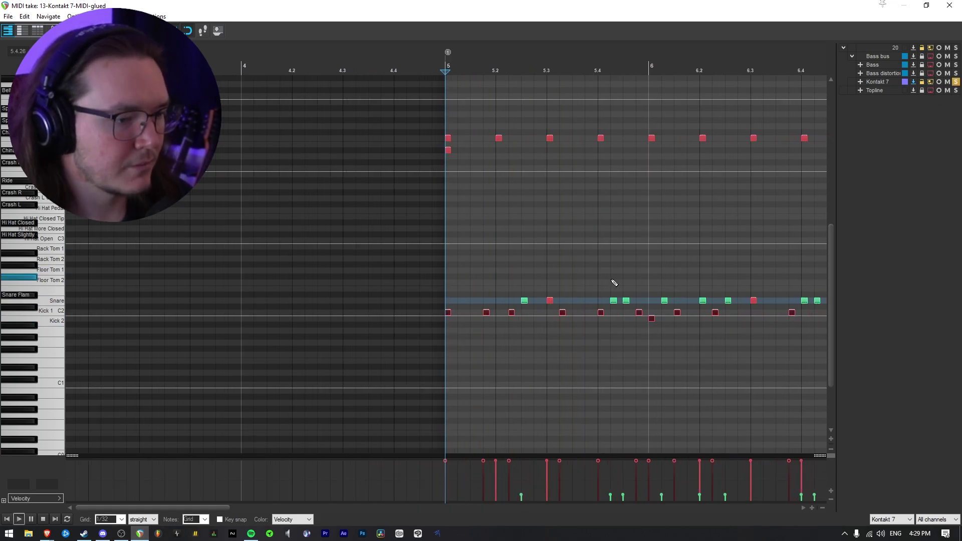
scroll(561, 348, down, 3)
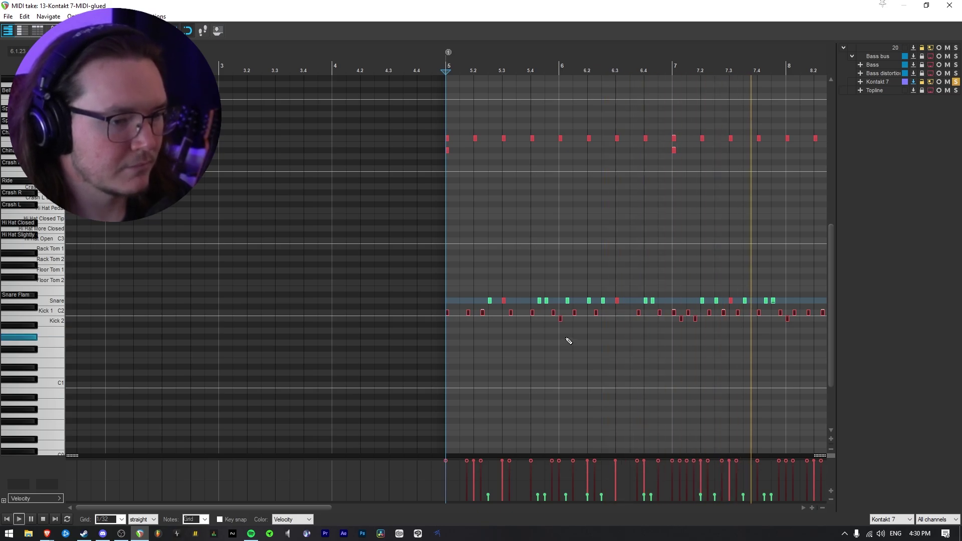
scroll(569, 341, down, 1)
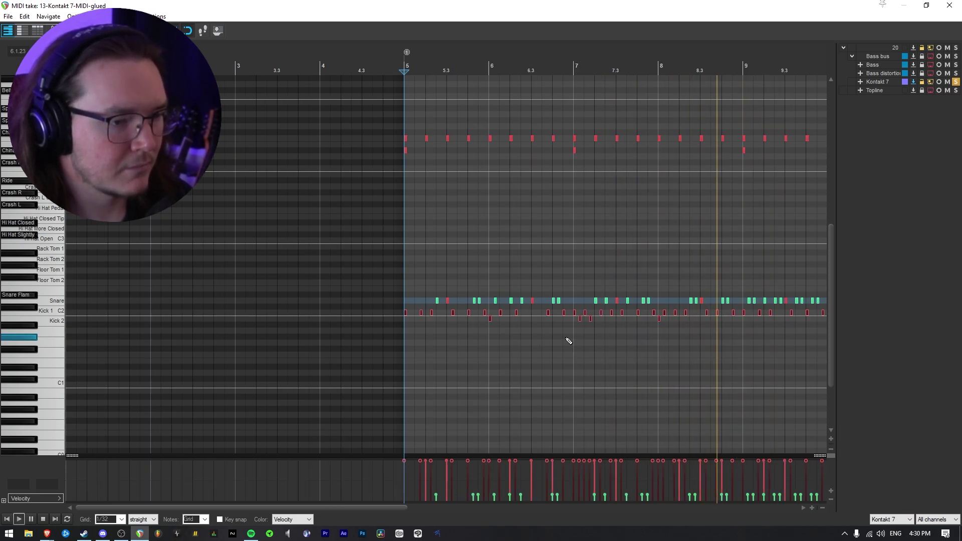
- Stop playback and lower the velocity of the Kick 1 hit just before measure 6 to 91
scroll(569, 340, down, 2)
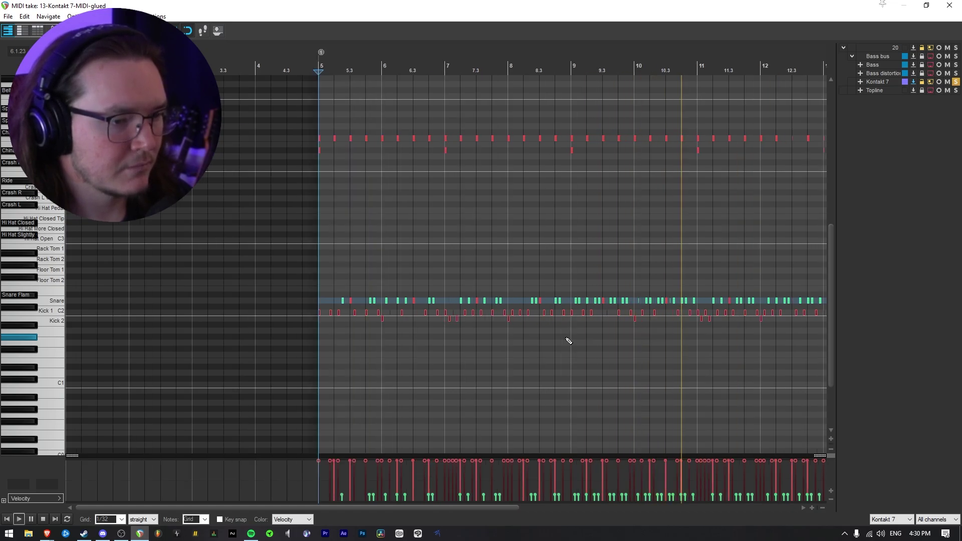
key(space)
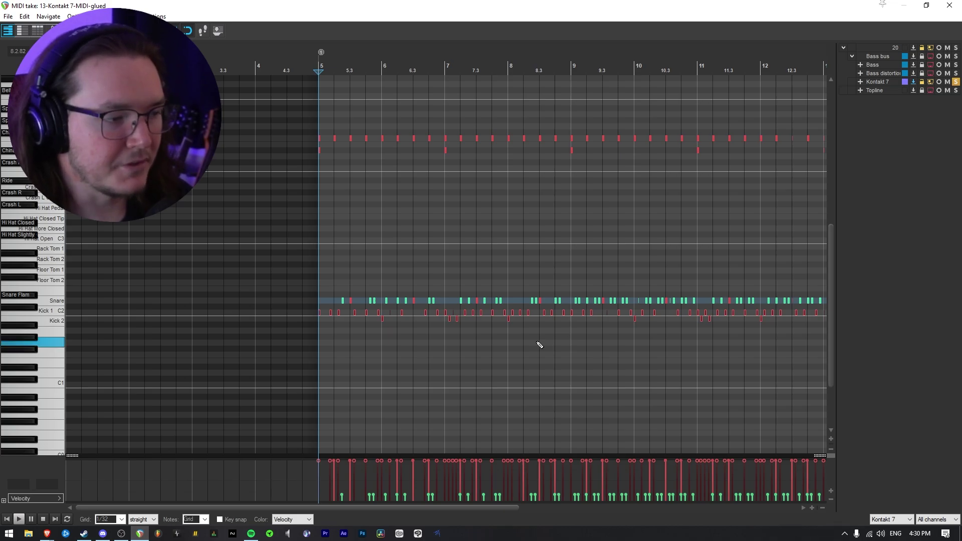
scroll(540, 345, up, 2)
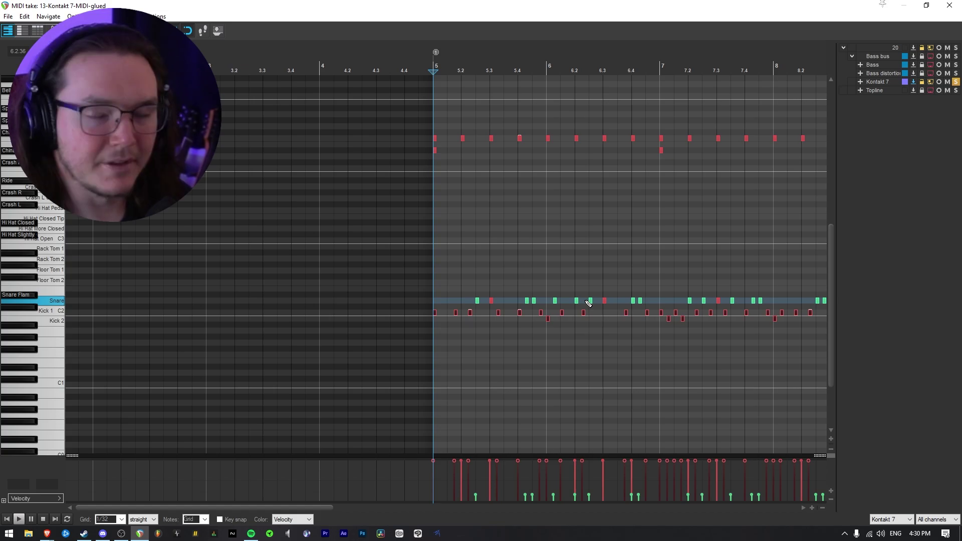
scroll(507, 345, up, 4)
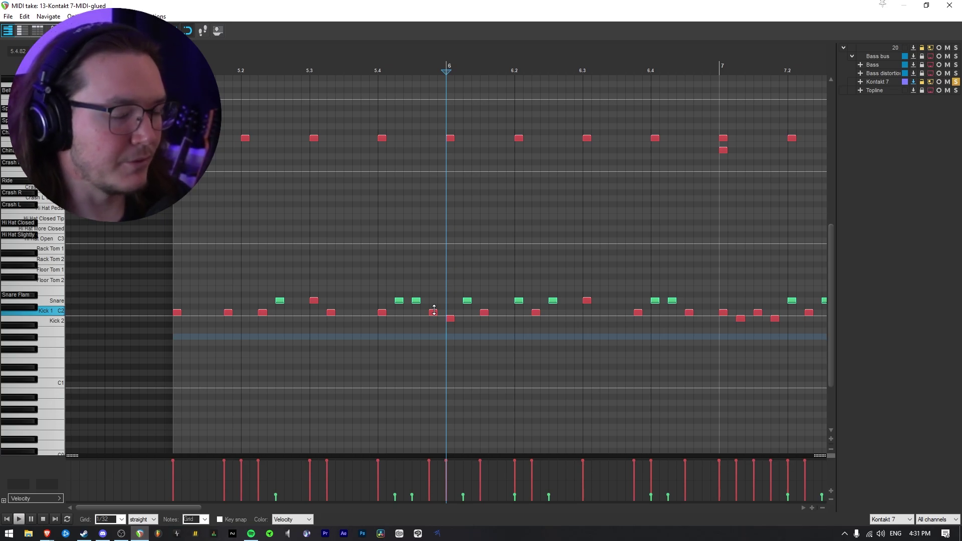
drag(434, 310, 444, 324)
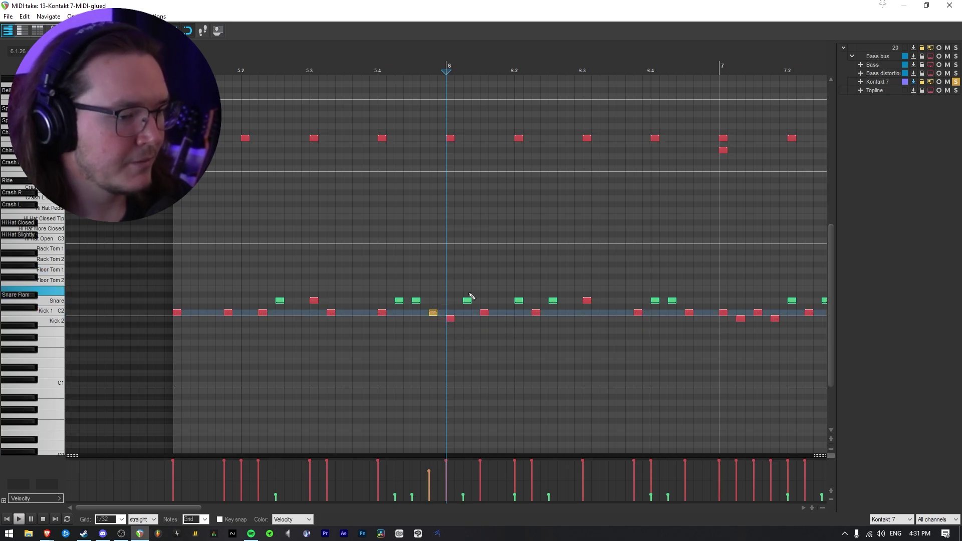
- Lower the velocities of the last Kick 1 and Kick 2 hits in the burst between measure 7 and 7.2
click(720, 338)
scroll(651, 348, down, 2)
scroll(551, 341, up, 4)
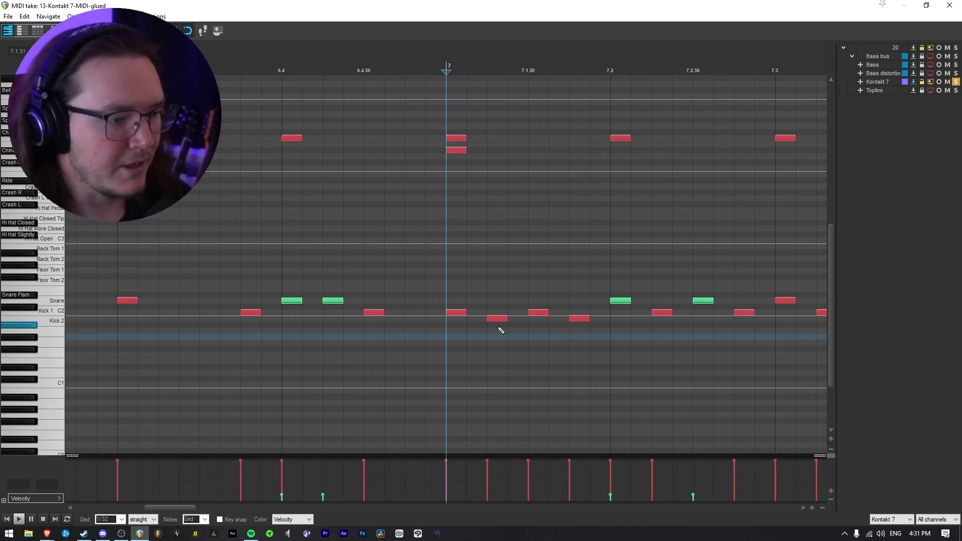
scroll(501, 328, down, 2)
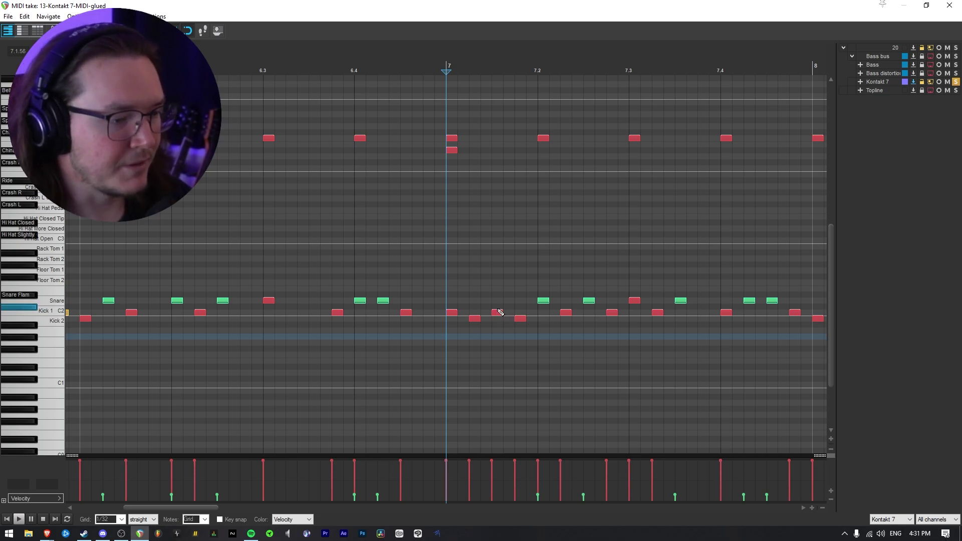
drag(500, 313, 524, 334)
click(521, 321)
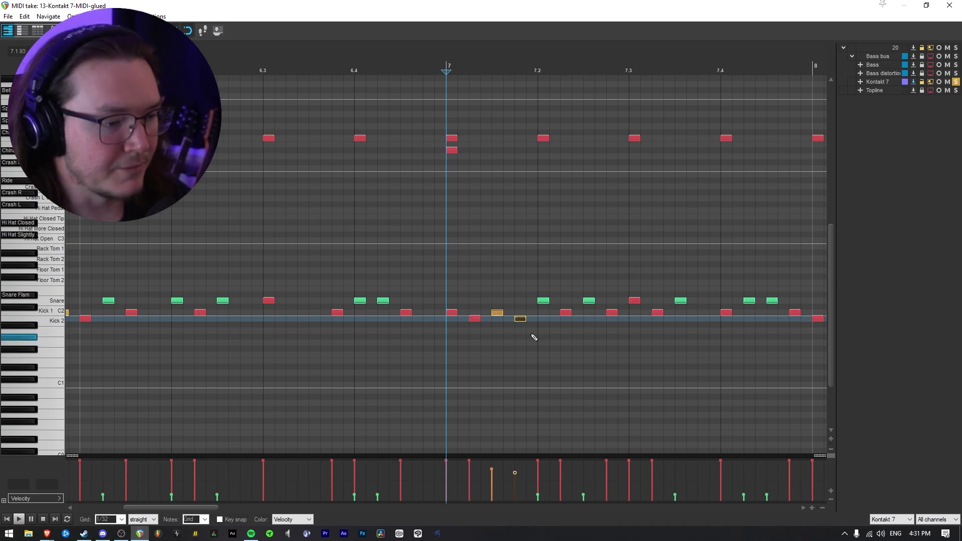
- Play the groove from just before measure 5 into measure 7 to hear the softened kicks
scroll(534, 337, down, 2)
scroll(512, 341, down, 2)
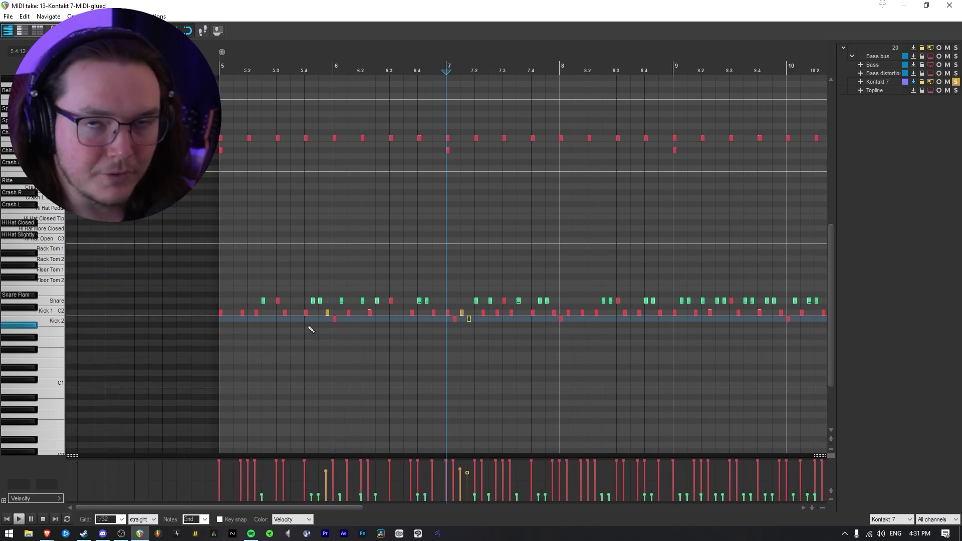
click(204, 314)
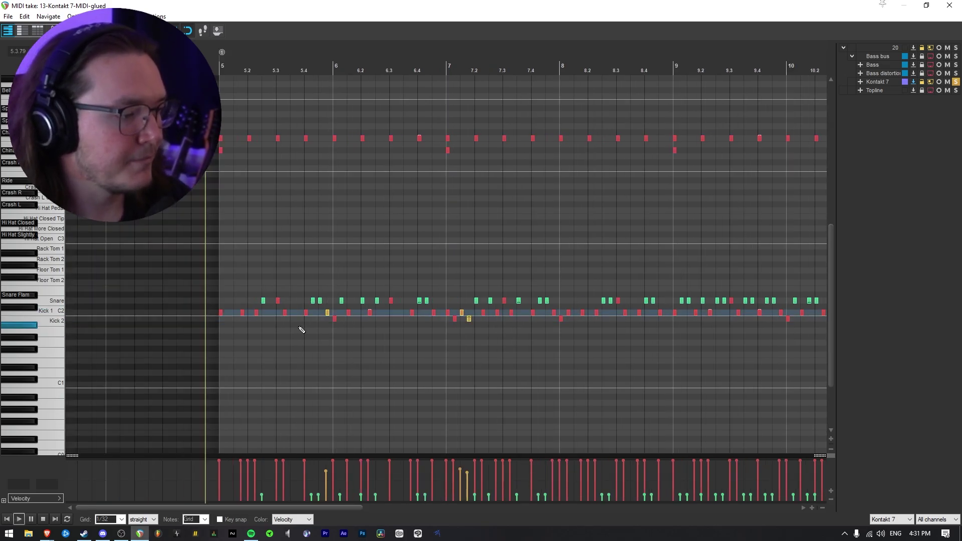
key(space)
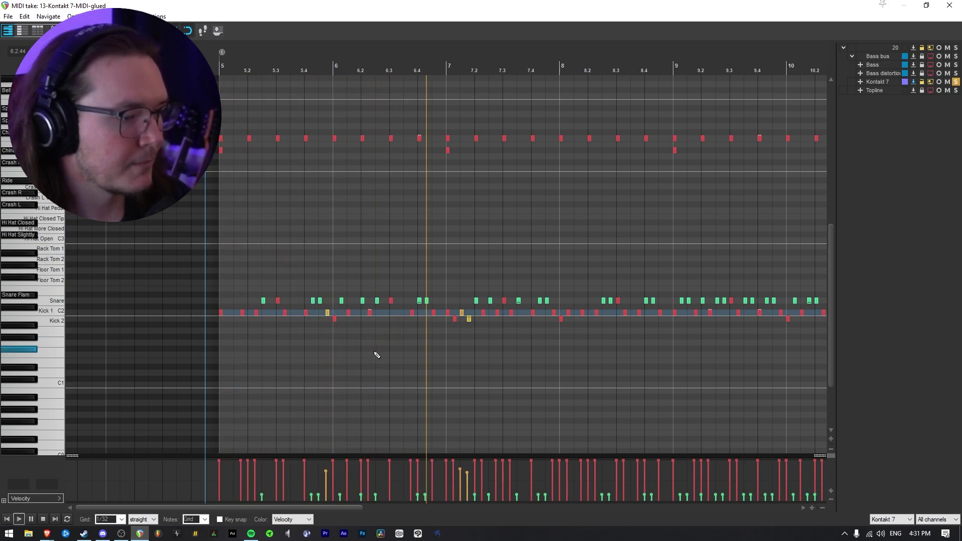
key(space)
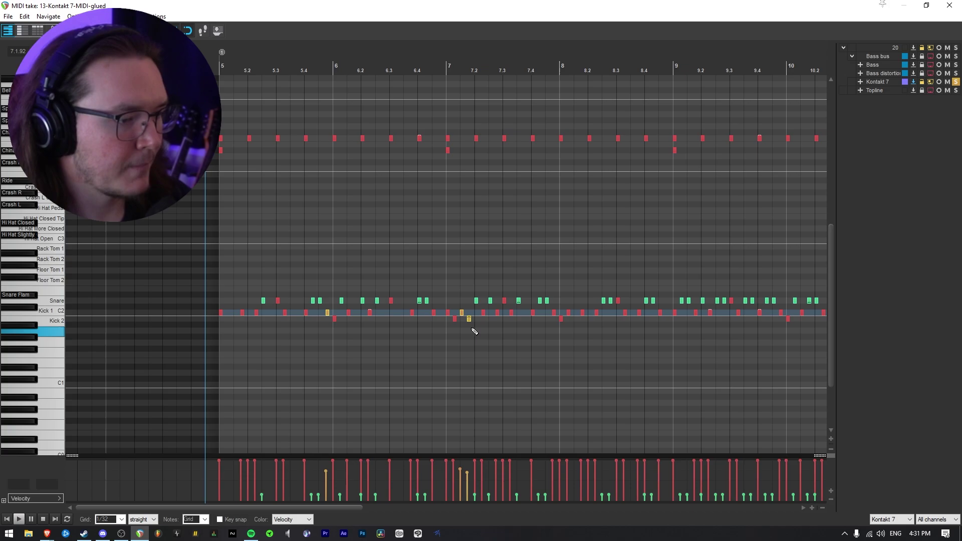
- Raise the velocity of the Kick 2 hit just before 7.2 slightly and play the groove from just before measure 6
double_click(468, 319)
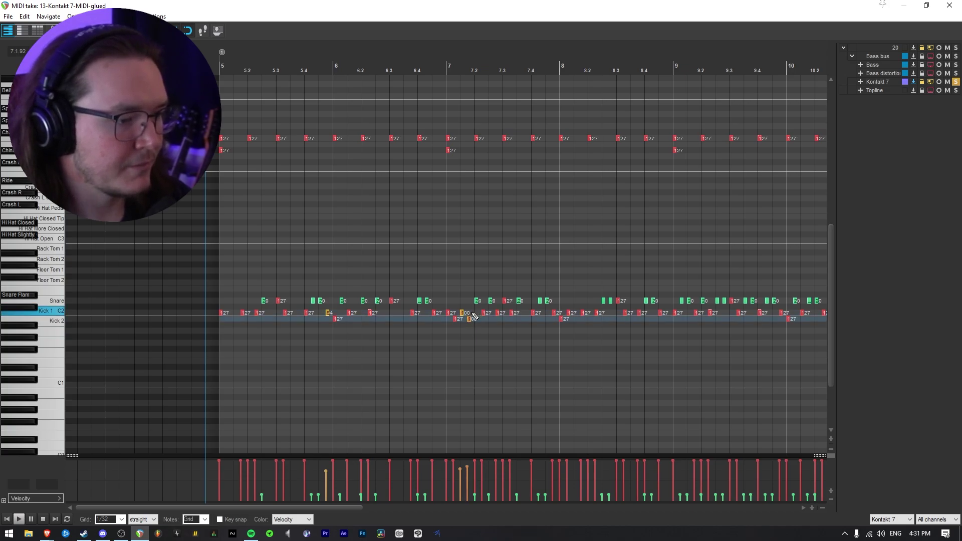
click(469, 319)
scroll(469, 321, up, 4)
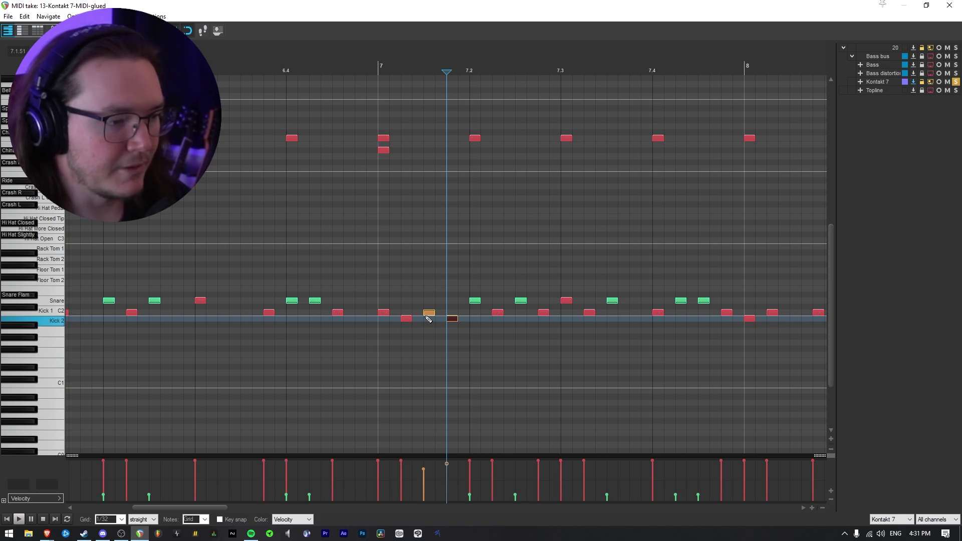
scroll(427, 321, down, 3)
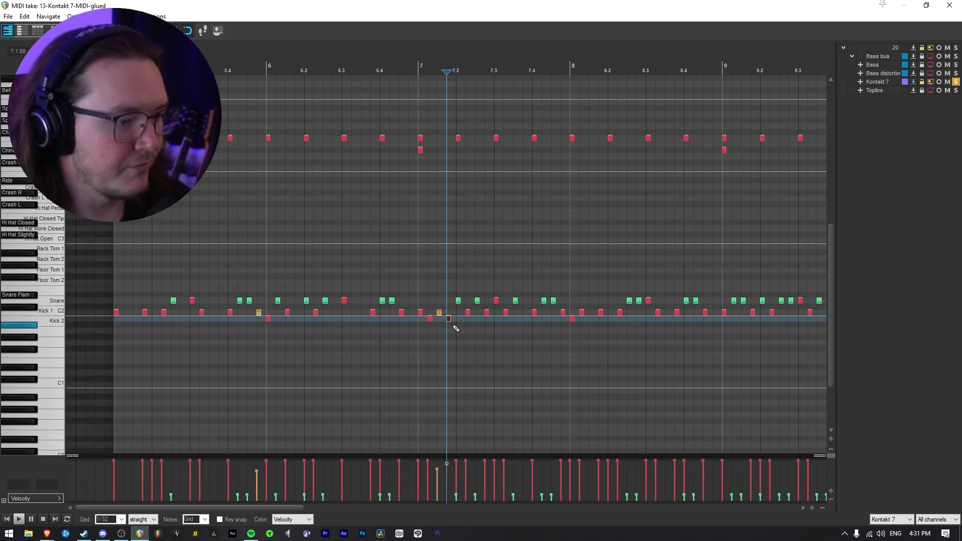
scroll(450, 333, down, 1)
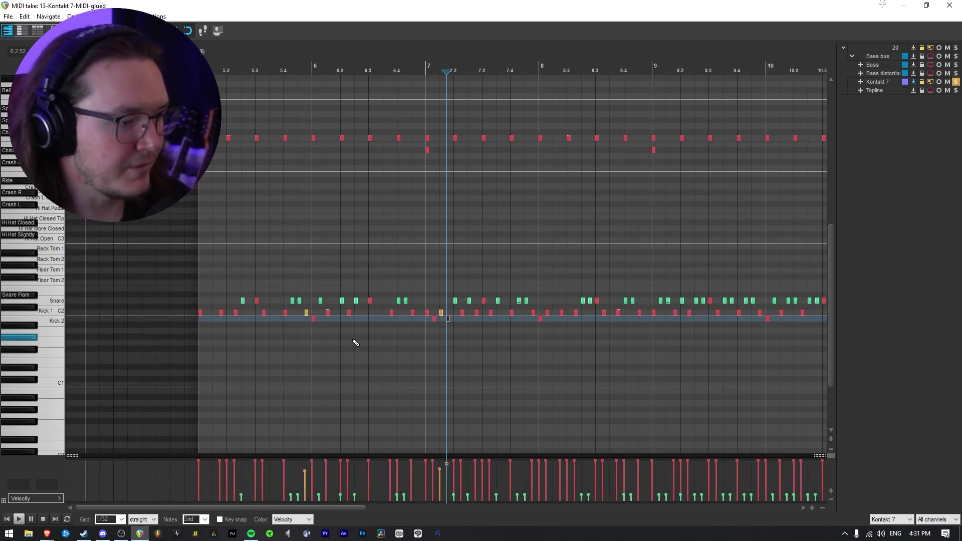
key(space)
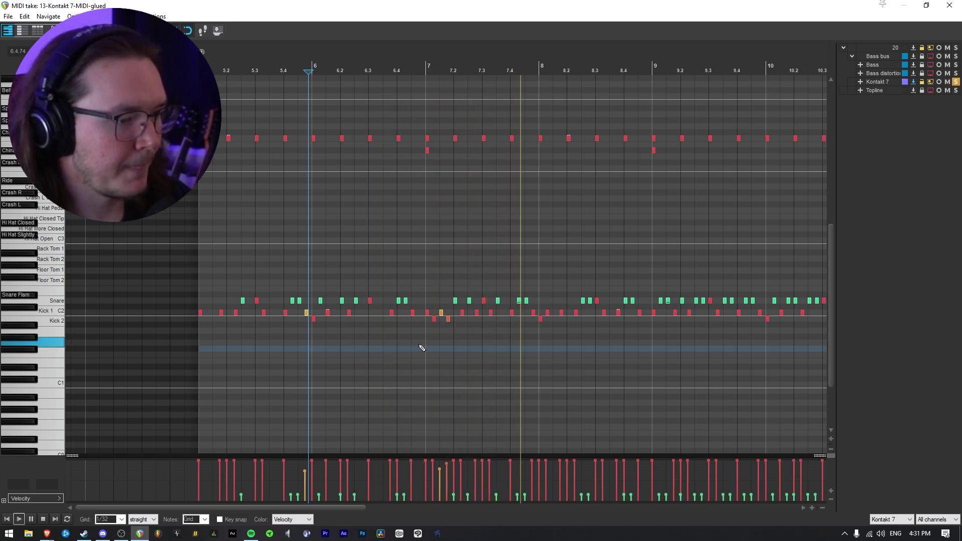
key(space)
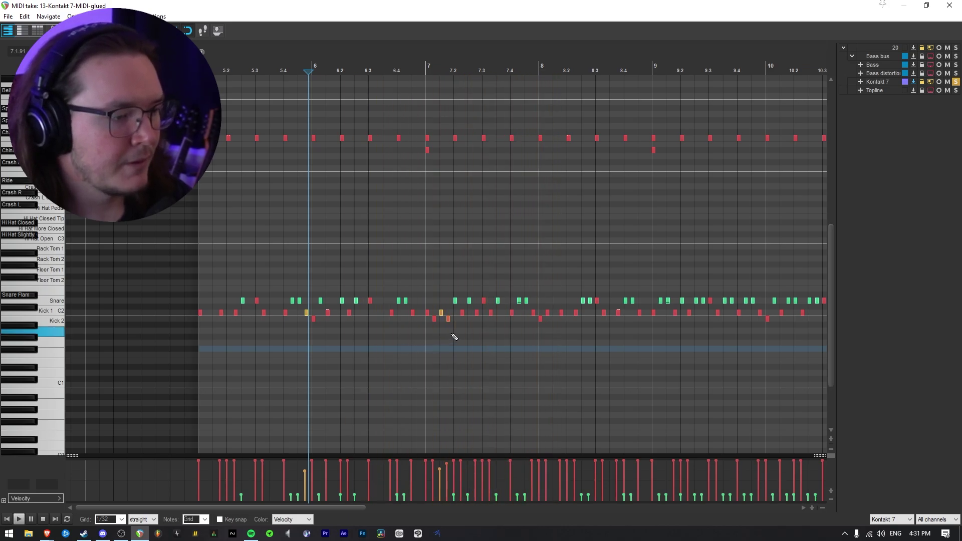
- Select all kick hits from 5.4 up to 7.2 and raise their velocities to the maximum
drag(453, 329, 294, 315)
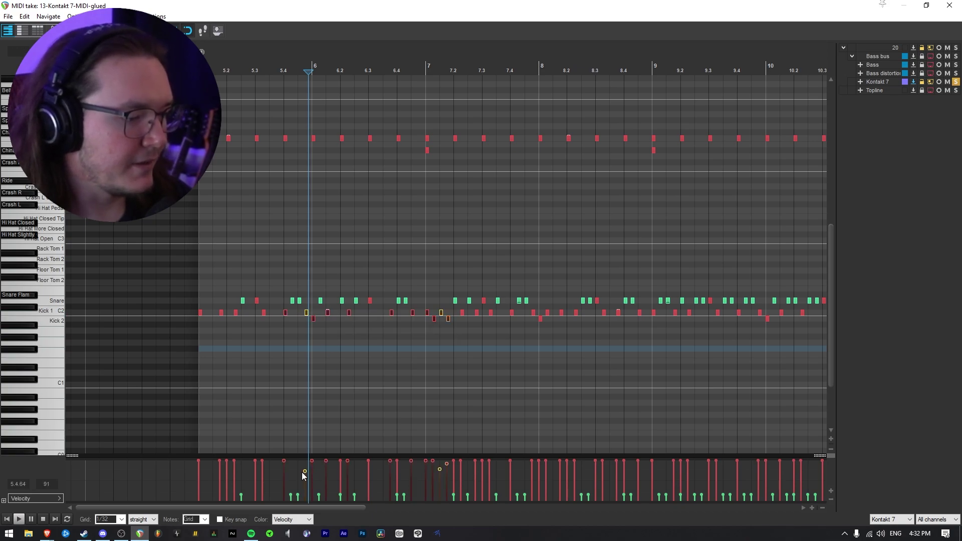
drag(303, 471, 303, 461)
click(378, 359)
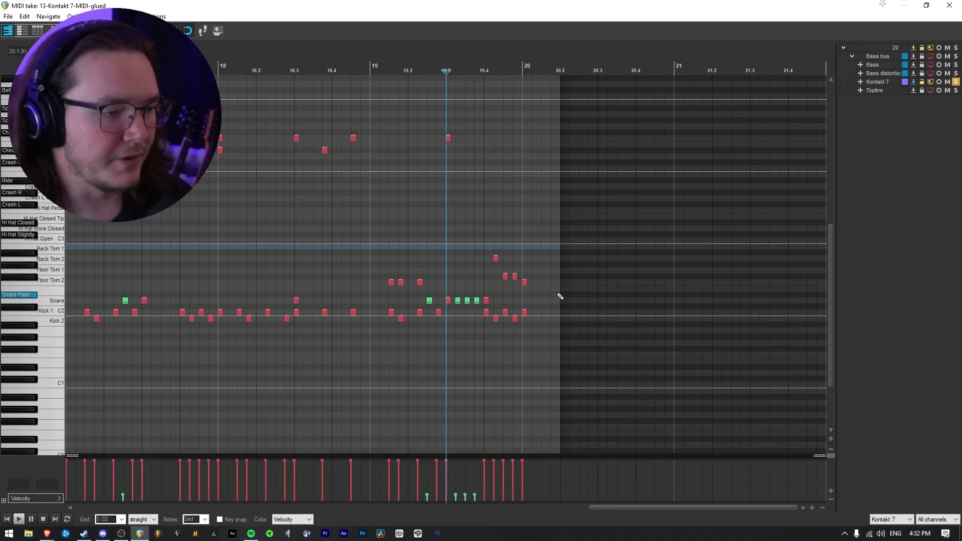
- Delete all tom hits from measure 19 through the start of measure 20 and play the fill from 18.2 without them
drag(546, 296, 341, 236)
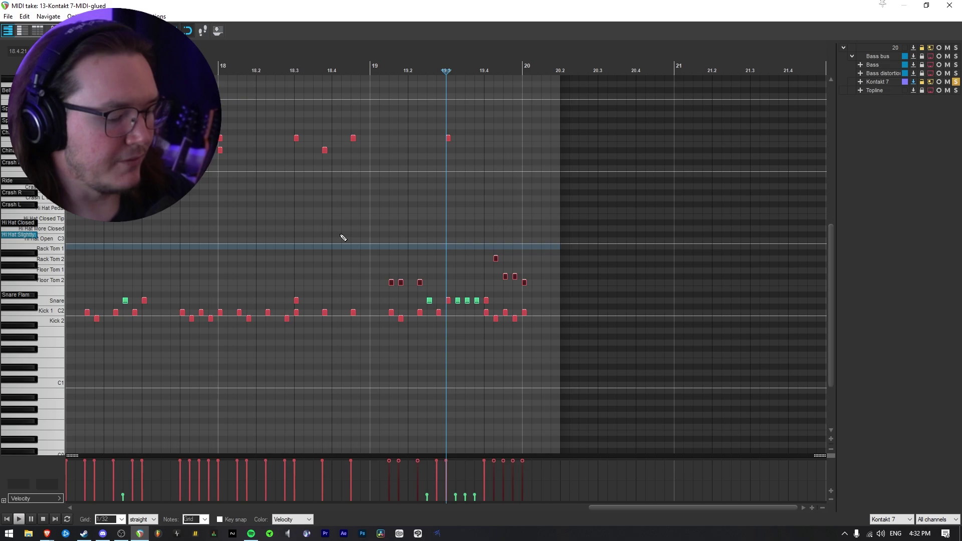
key(Delete)
click(271, 242)
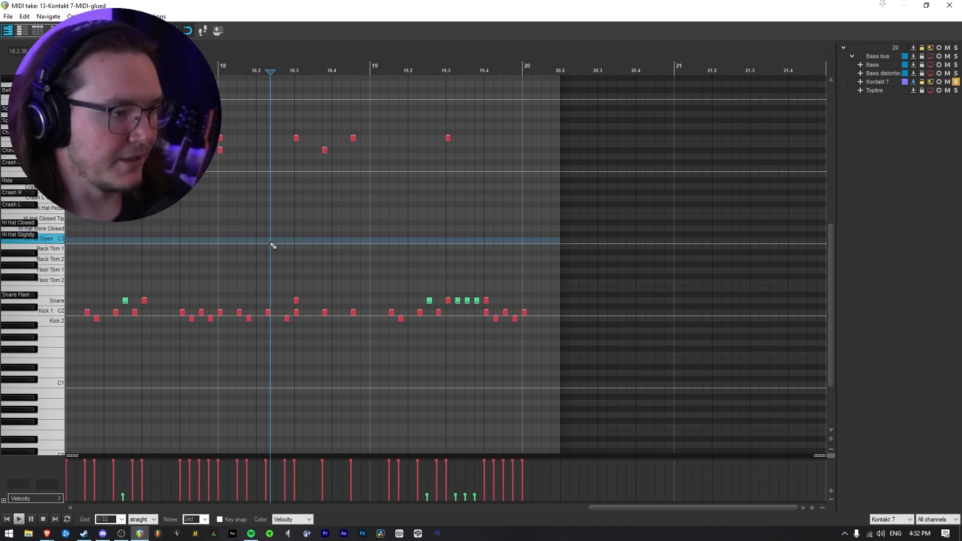
key(space)
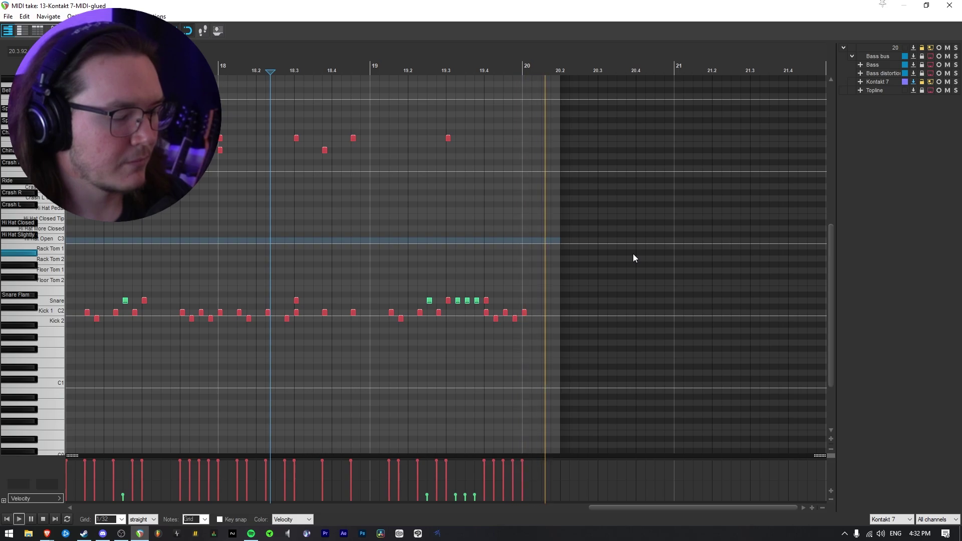
key(space)
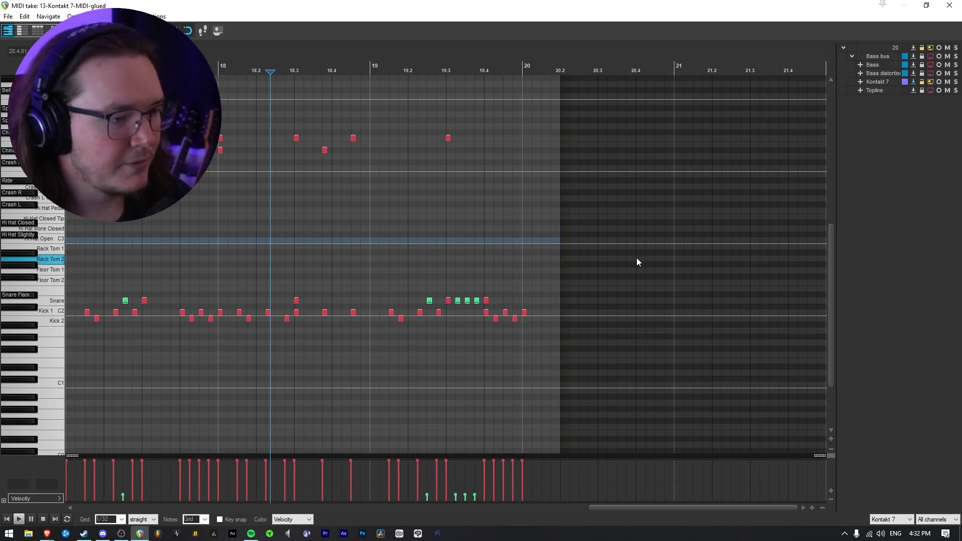
- Restore the deleted tom hits, replay the fill from 18.2 and select the closing toms from 19.4 to measure 20
key(F6)
key(ctrl+v)
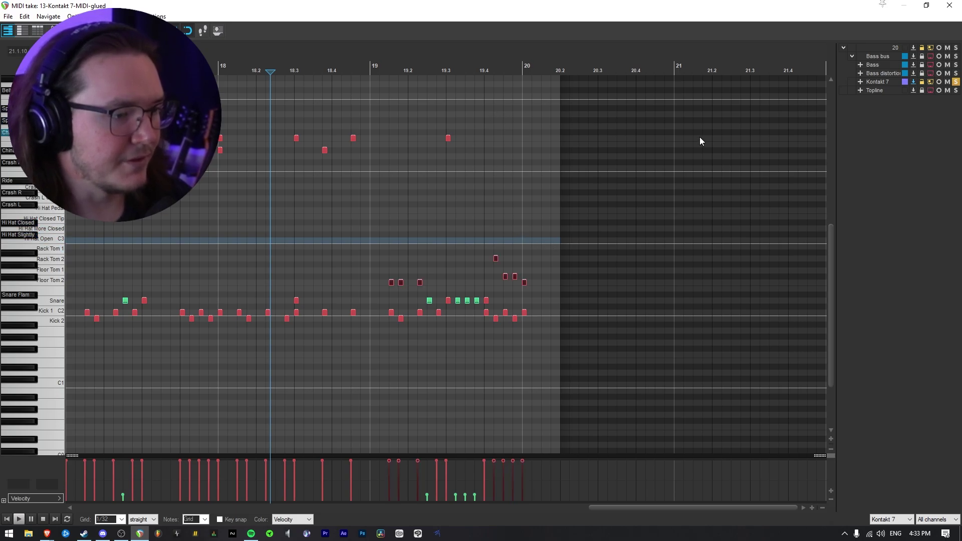
key(space)
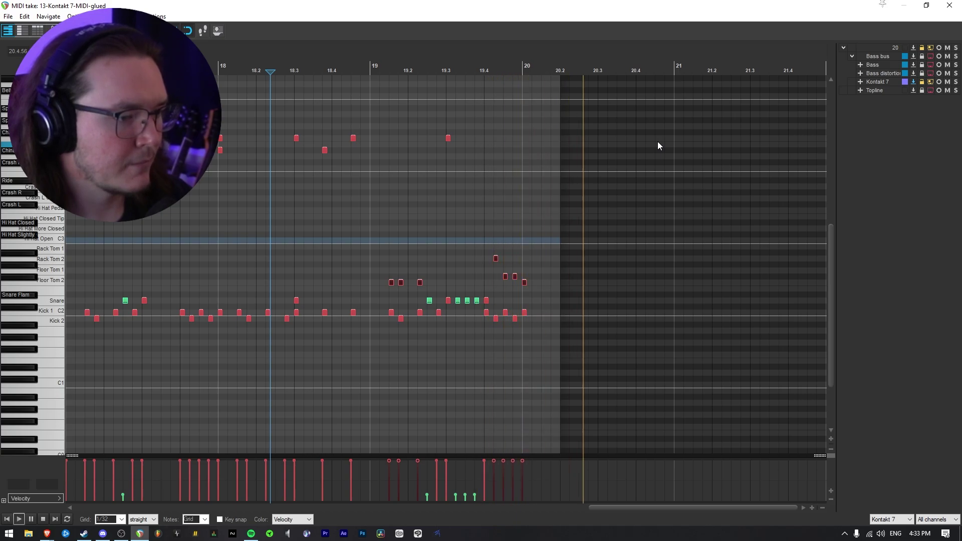
key(space)
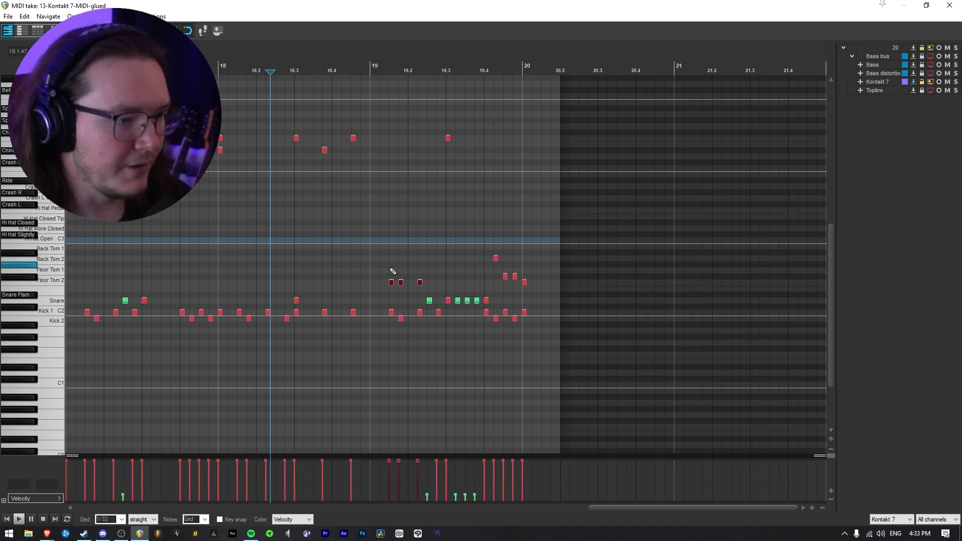
drag(488, 244, 542, 290)
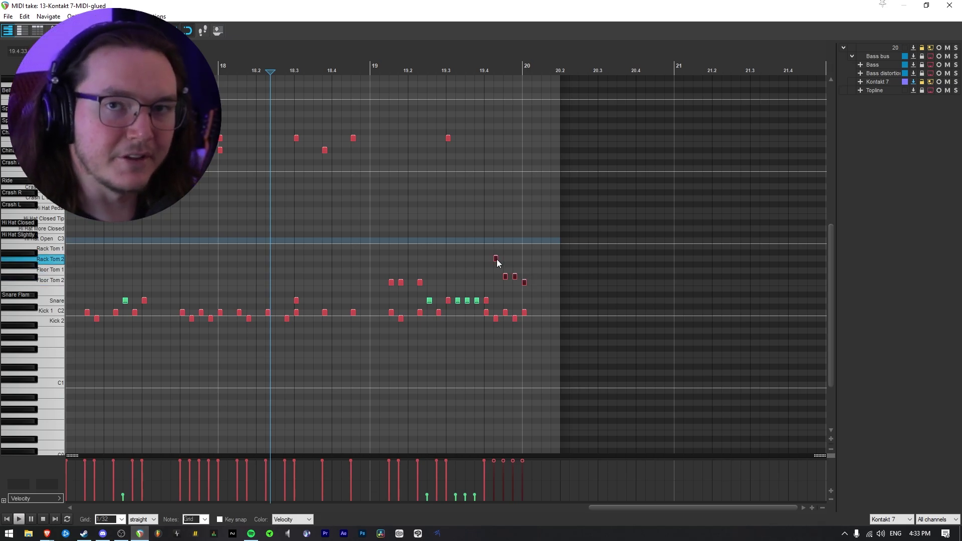
- Close this item's MIDI editor and open the longer neighbouring 13-Kontakt 7-MIDI-glued item at its final fill in measure 67
key(Escape)
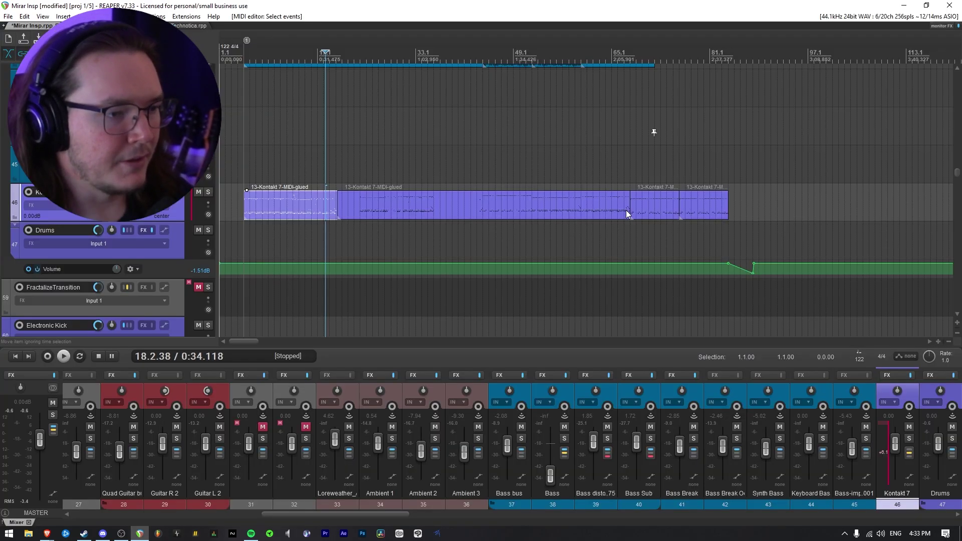
key(ctrl+alt+e)
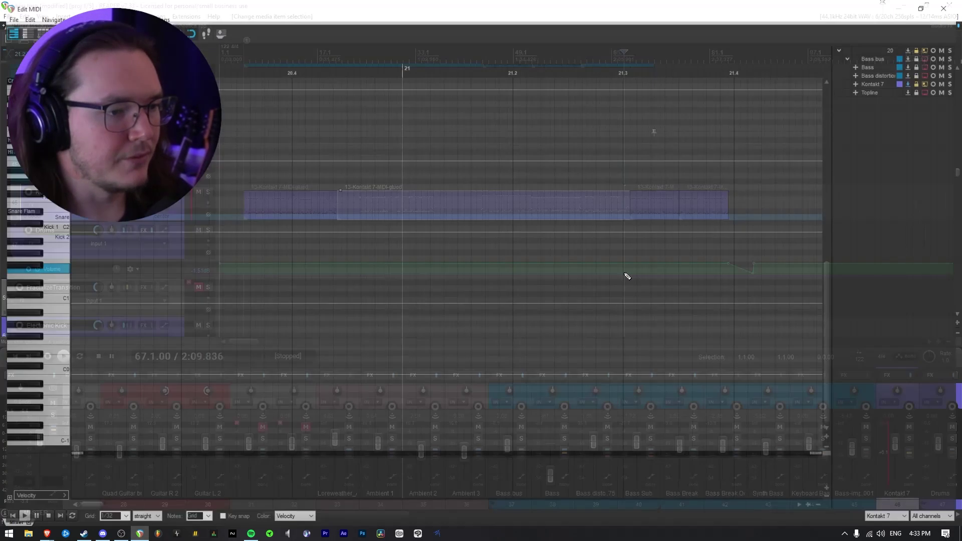
scroll(570, 252, down, 5)
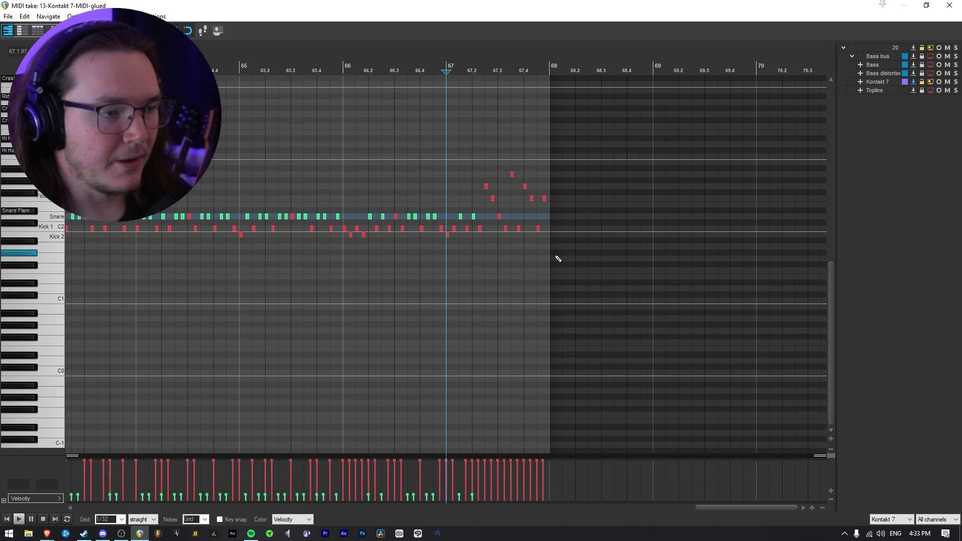
scroll(554, 258, up, 3)
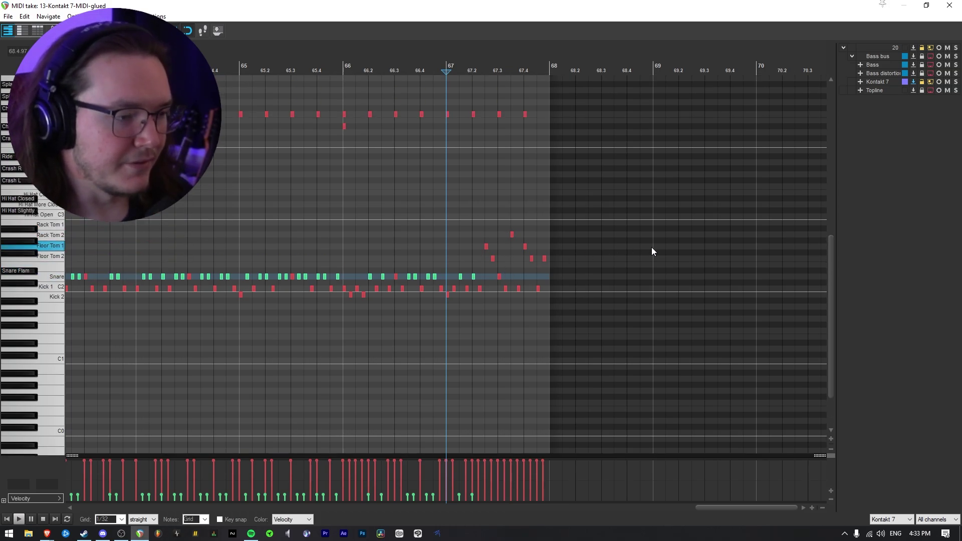
- Play the fill from measure 67 to the end of the item and select its tom hits
key(space)
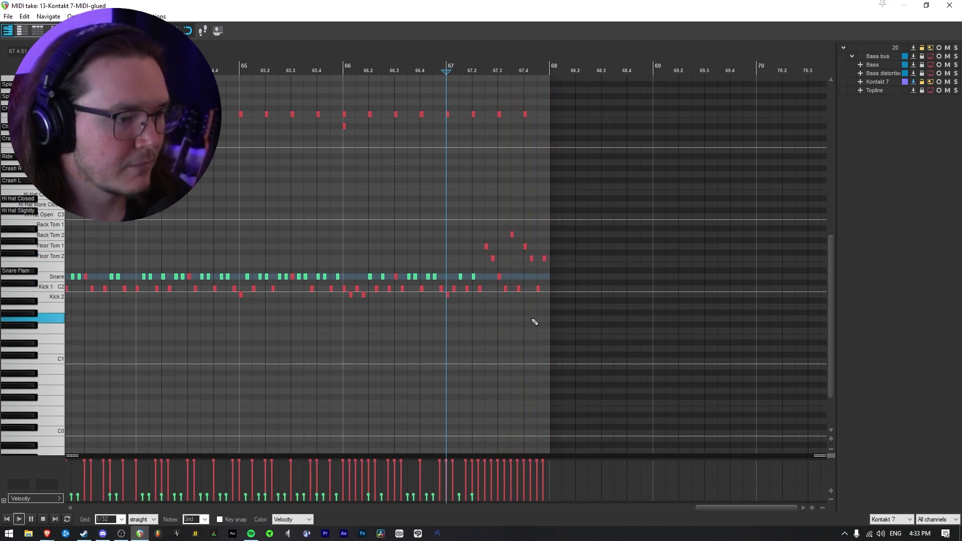
key(space)
click(447, 226)
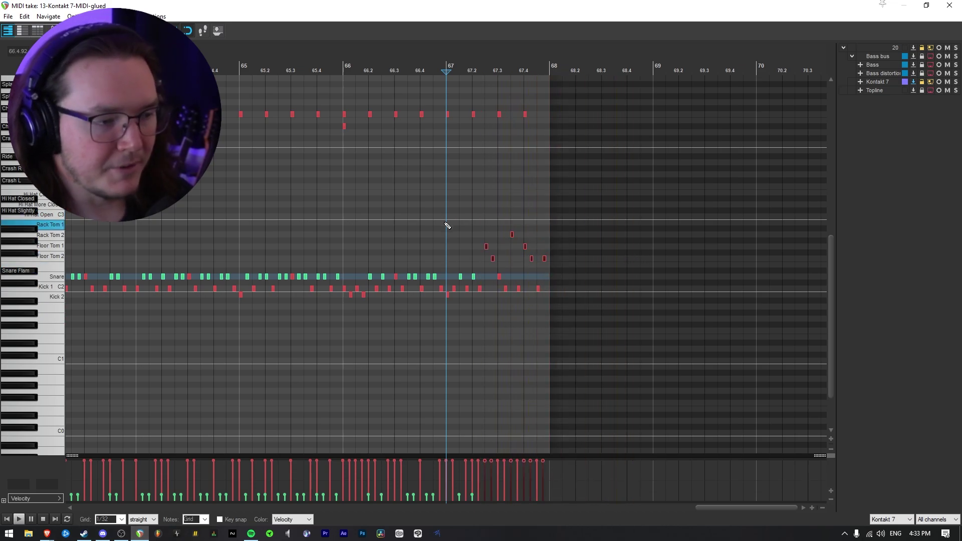
key(space)
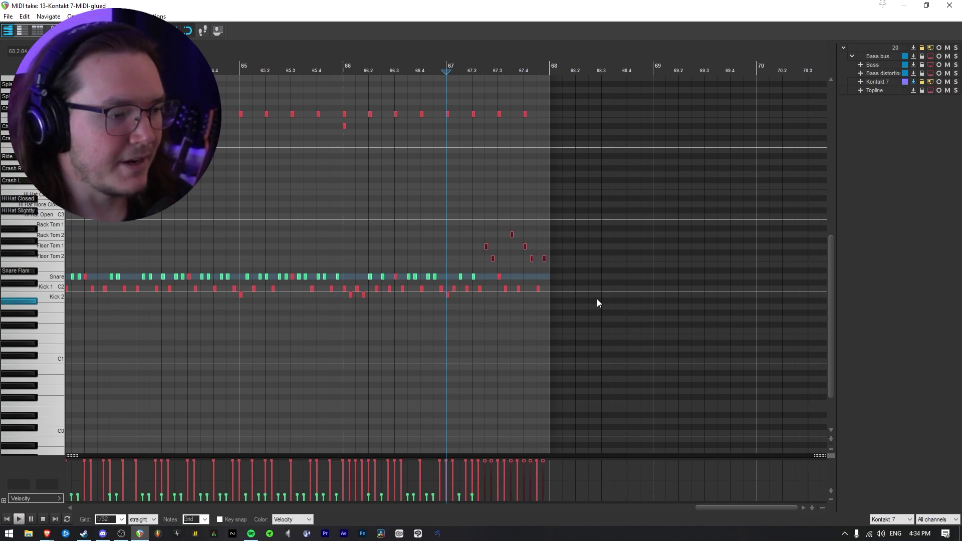
- Start a new tom fill in place of the old one with Rack Tom 1 and Rack Tom 2 hits just before 67.3, and play it
scroll(598, 303, up, 3)
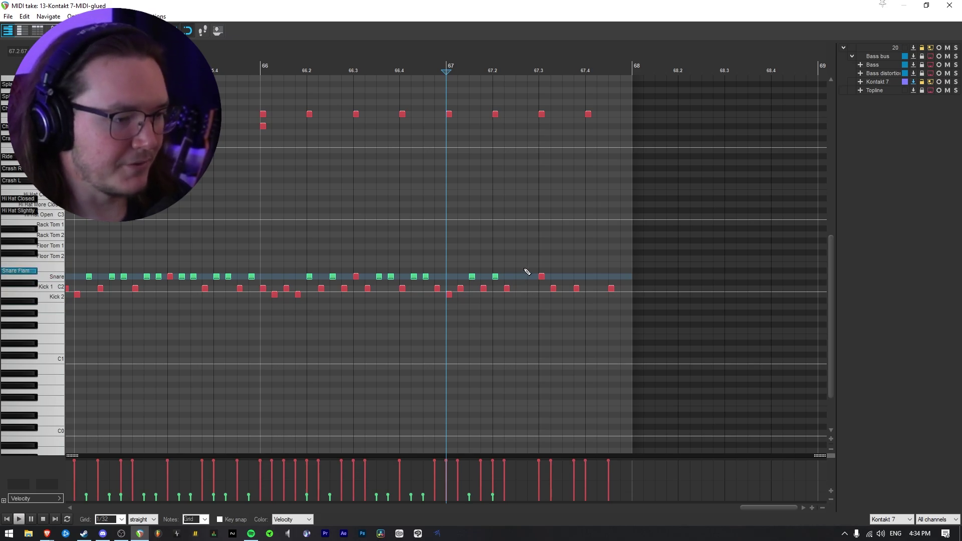
click(521, 235)
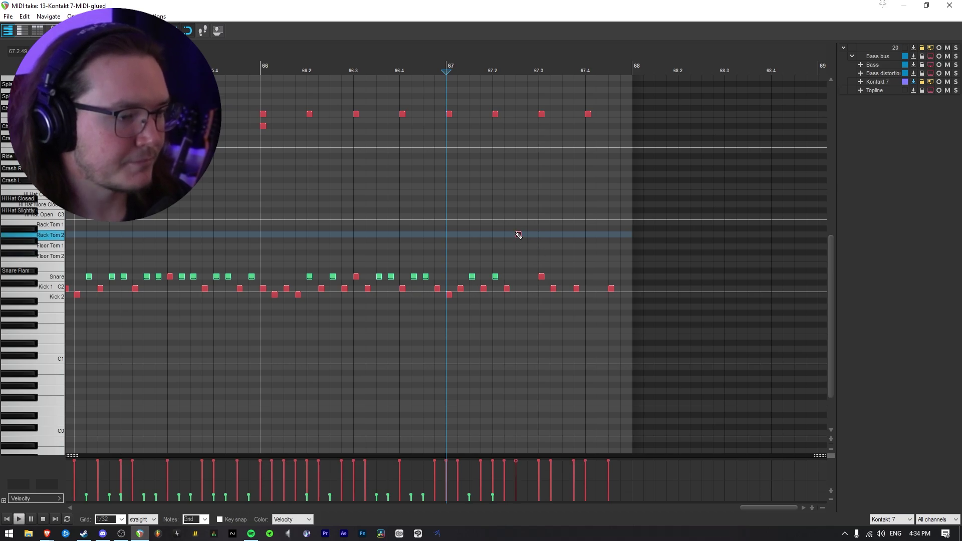
drag(519, 238, 518, 226)
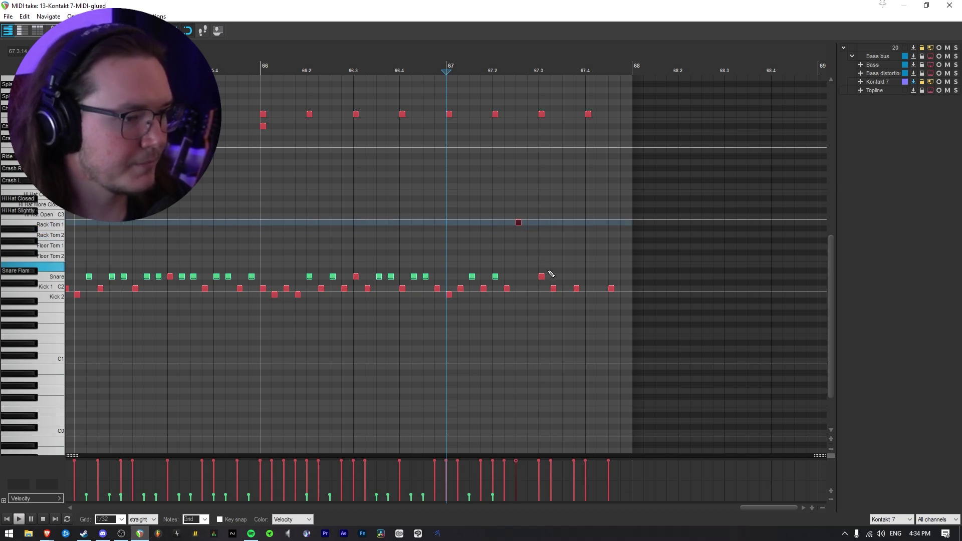
click(530, 235)
key(space)
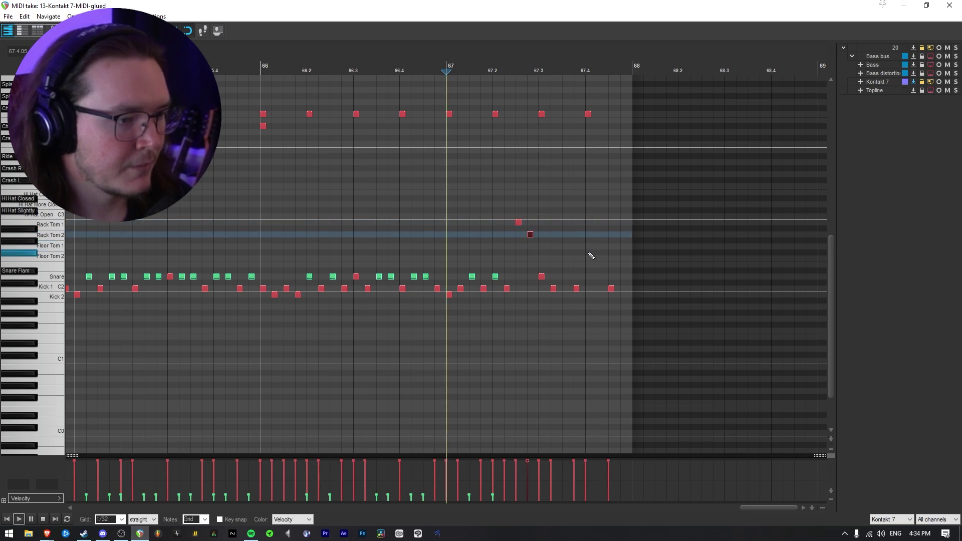
key(space)
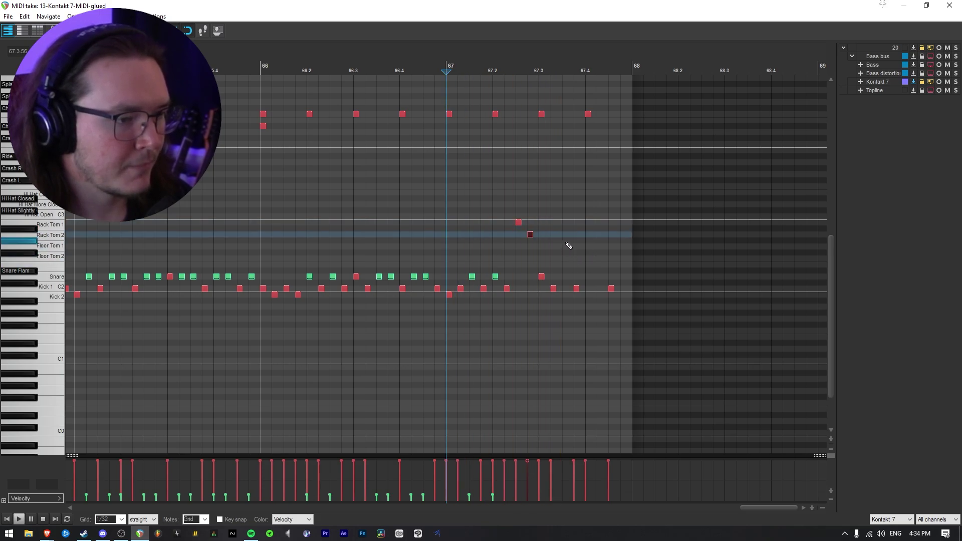
- Continue the fill with a Floor Tom 1 hit before 67.4 and three Floor Tom 2 hits through the end of measure 67, and play it
click(565, 246)
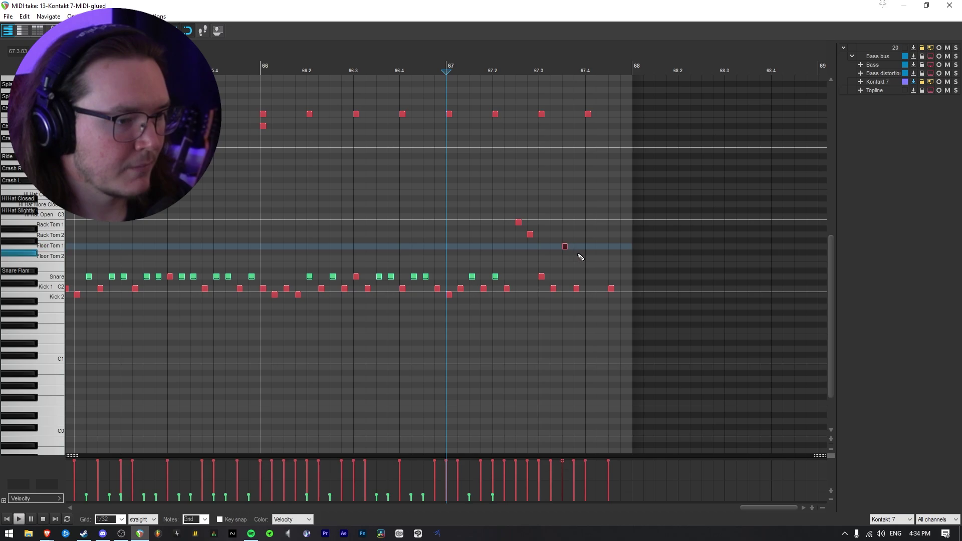
click(586, 258)
click(601, 258)
key(space)
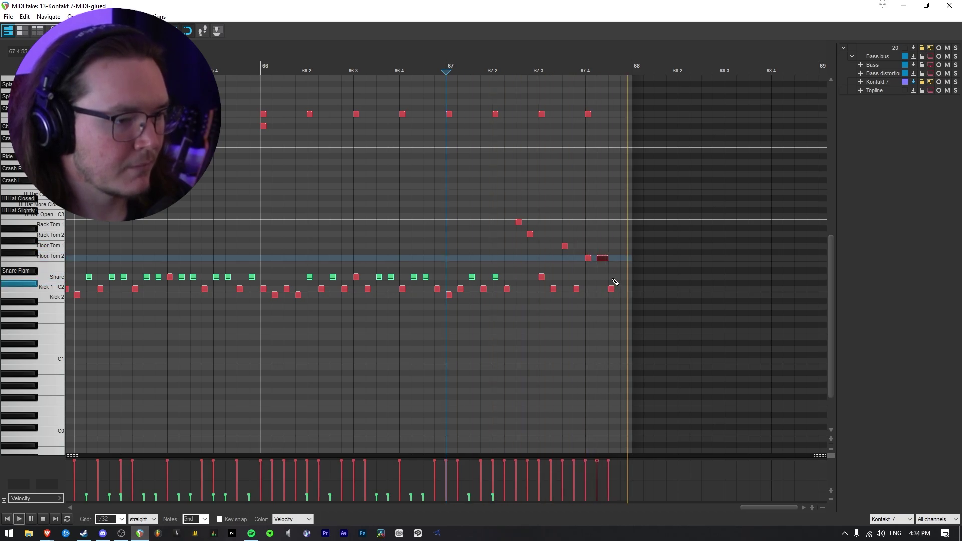
key(space)
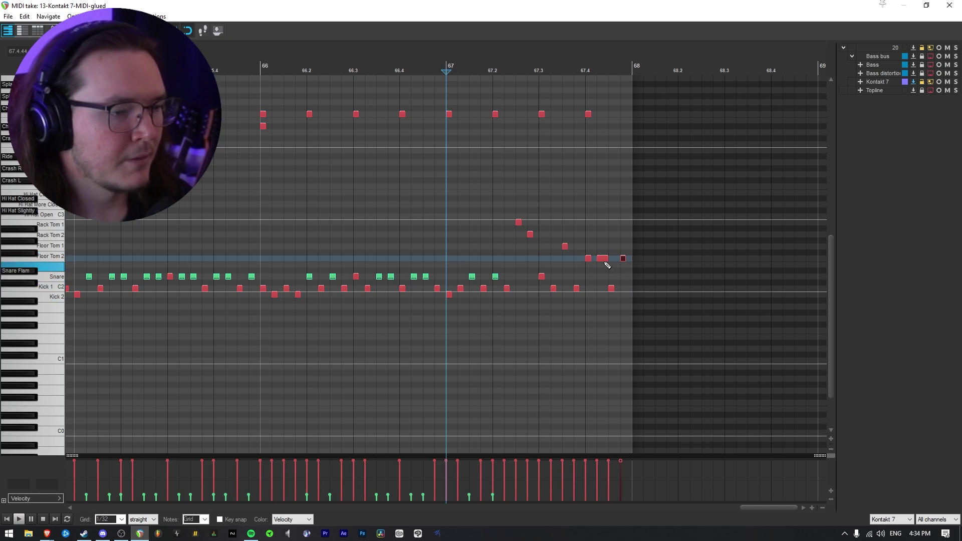
- Layer a Floor Tom 2 hit slightly behind the snare at 67.3 and play the fill with the Kontakt 7 track soloed
click(546, 258)
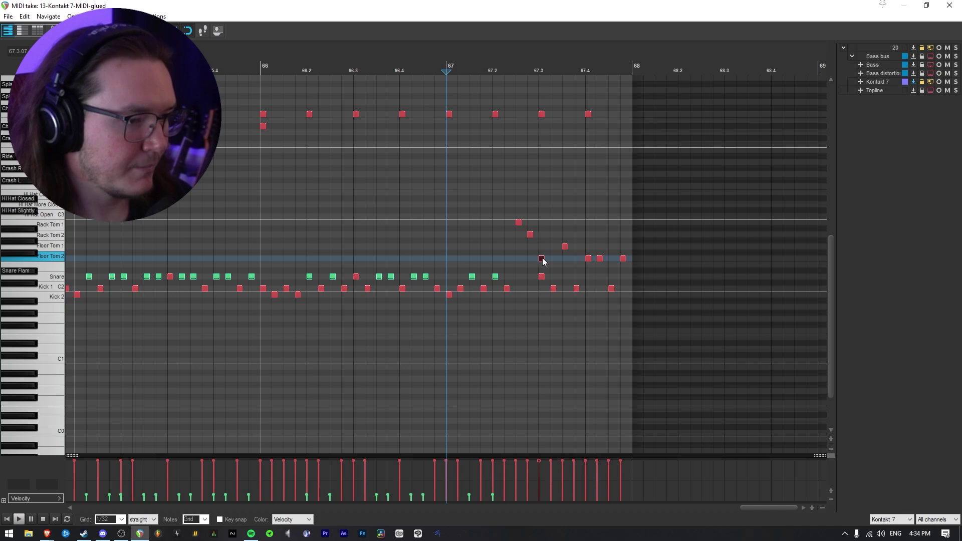
scroll(543, 273, up, 3)
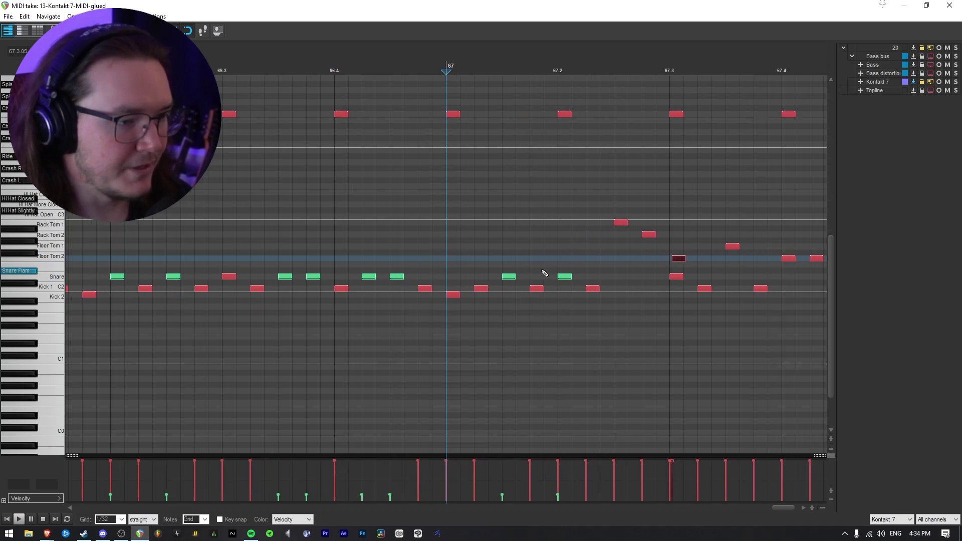
scroll(551, 261, up, 2)
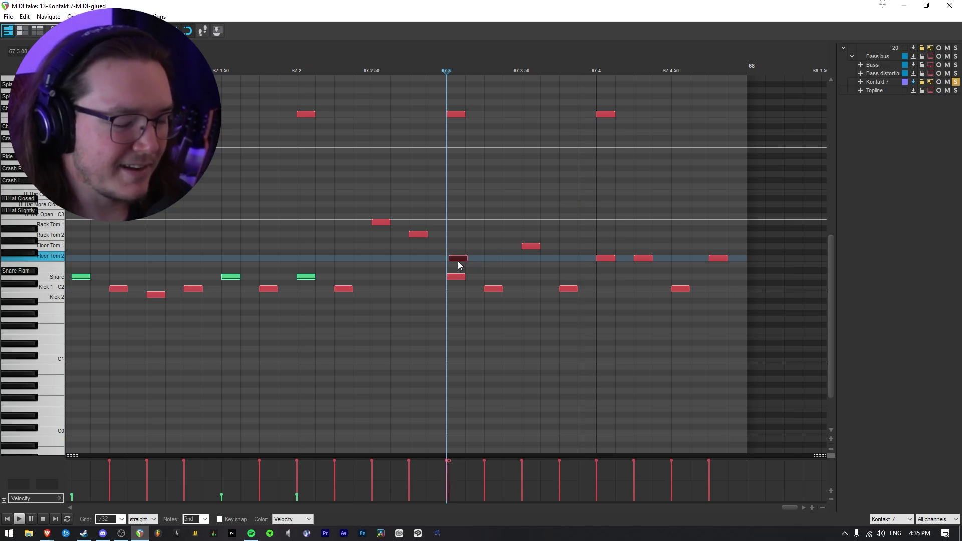
key(space)
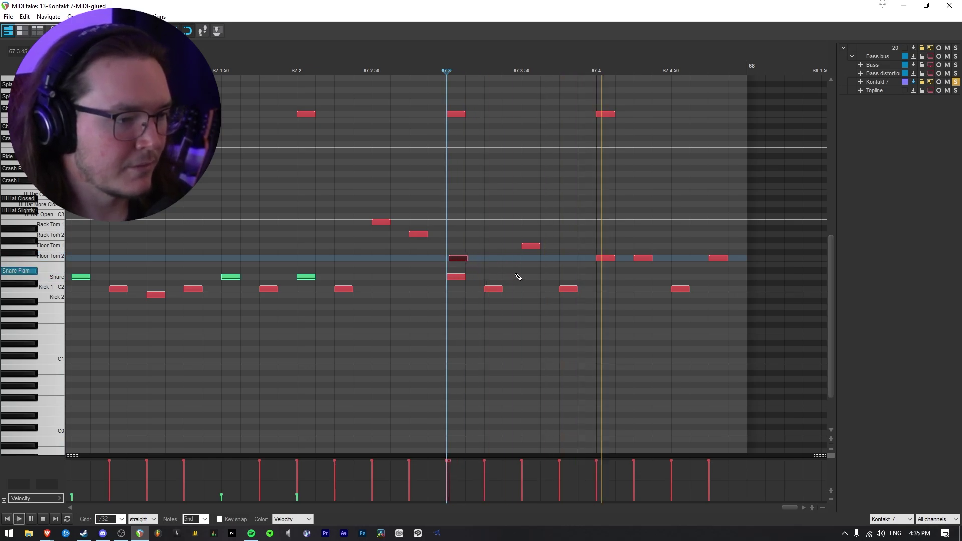
scroll(516, 275, down, 4)
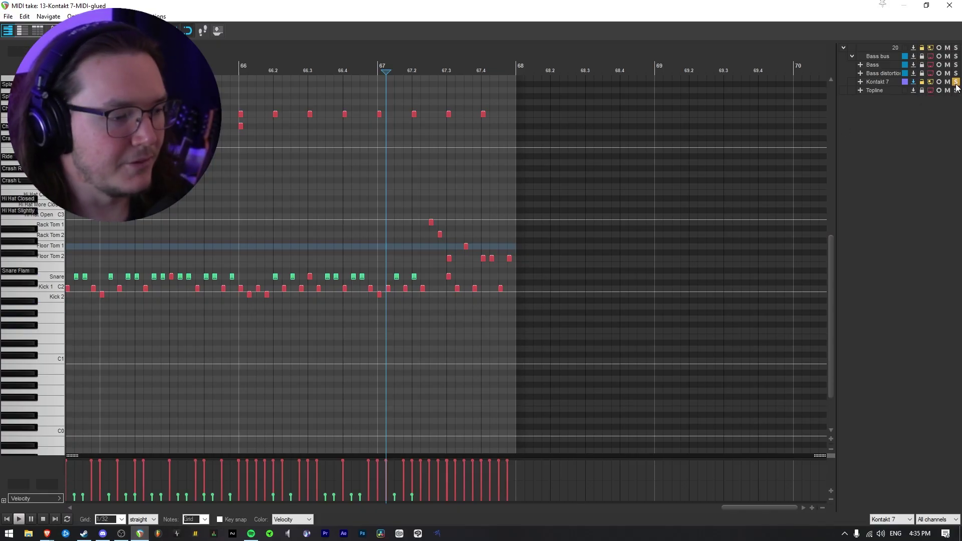
key(space)
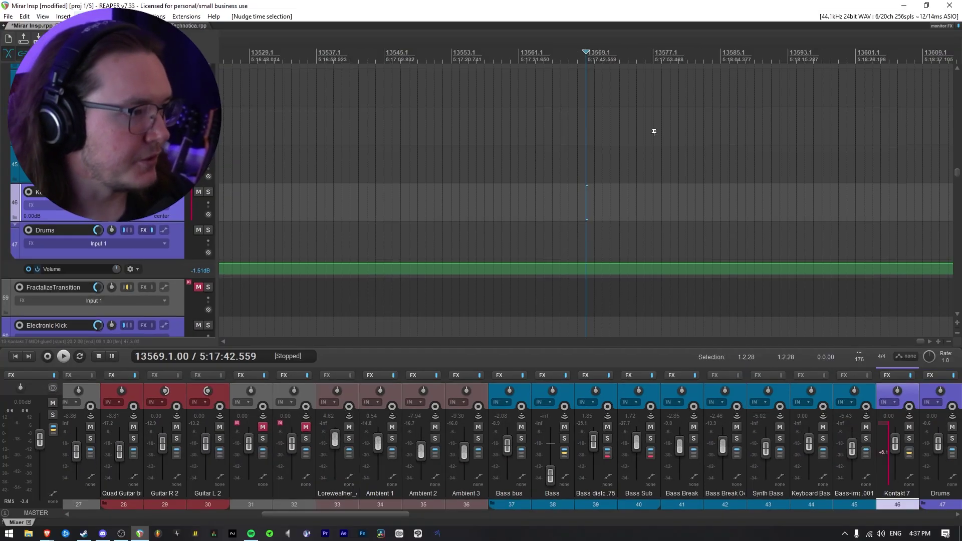
- Insert a new MIDI item on the Kontakt 7 track at measure 13569, extend it to about measure 13598 and open it for note editing
key(alt+i)
key(n)
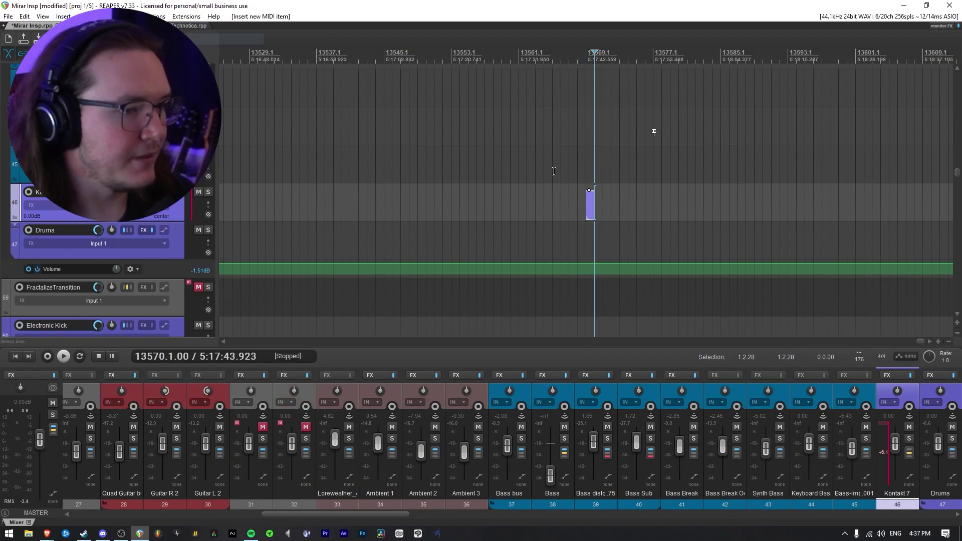
drag(595, 207, 822, 212)
double_click(587, 203)
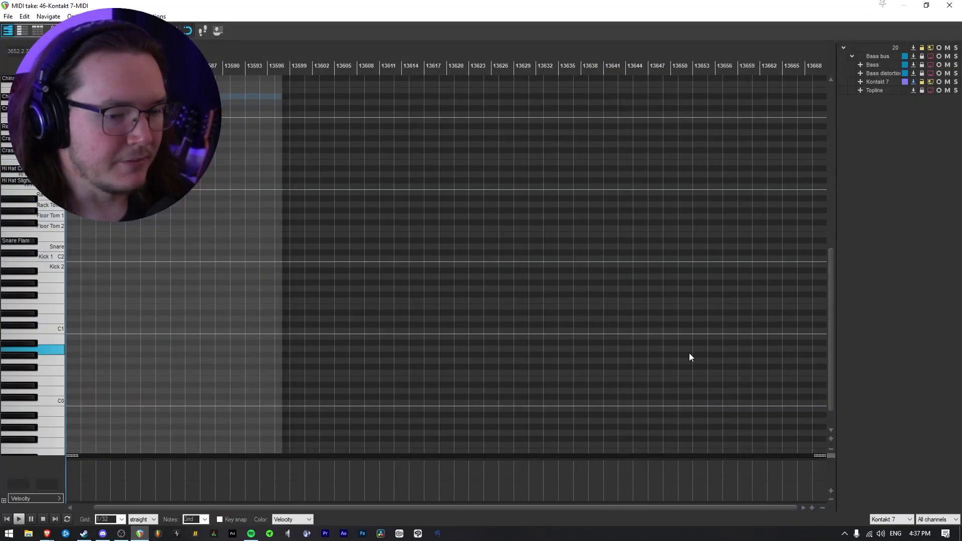
key(Escape)
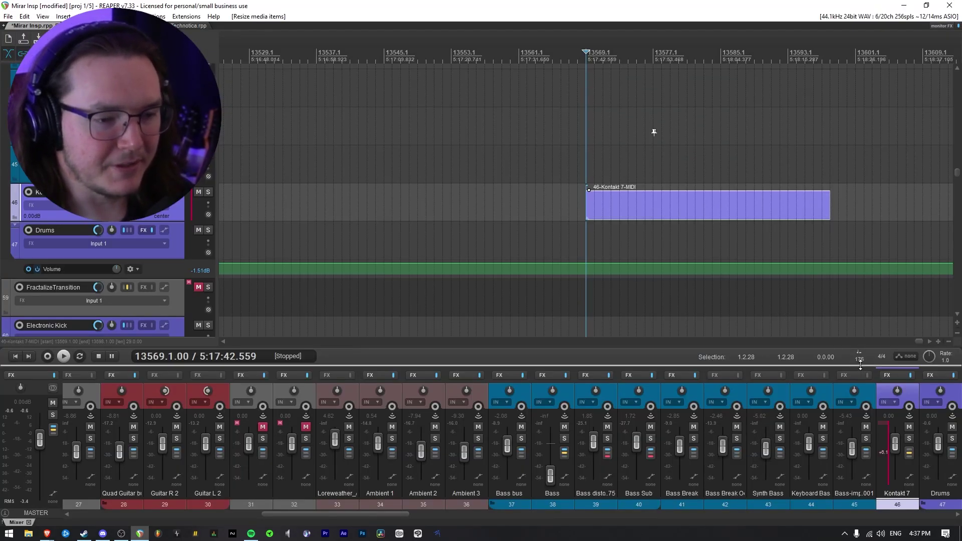
double_click(588, 202)
scroll(576, 160, up, 10)
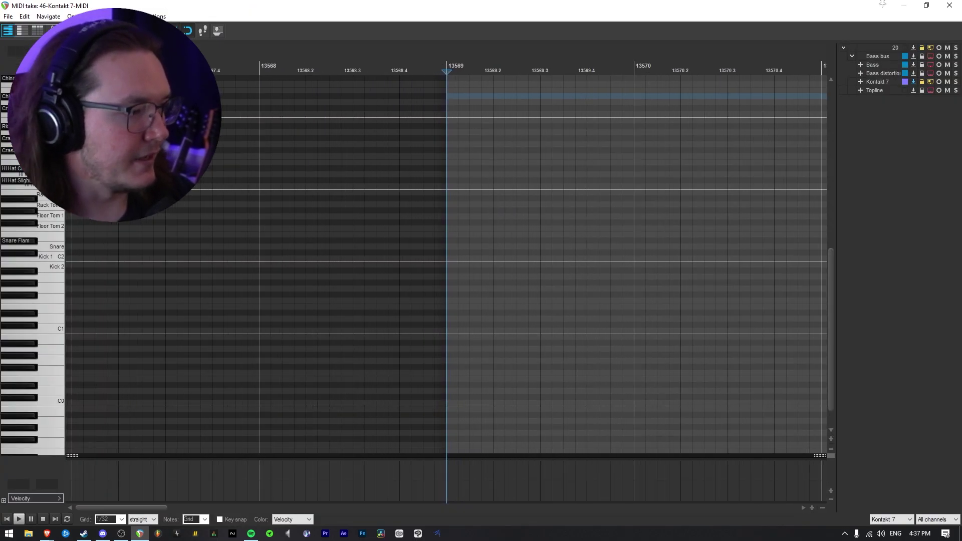
scroll(422, 145, up, 2)
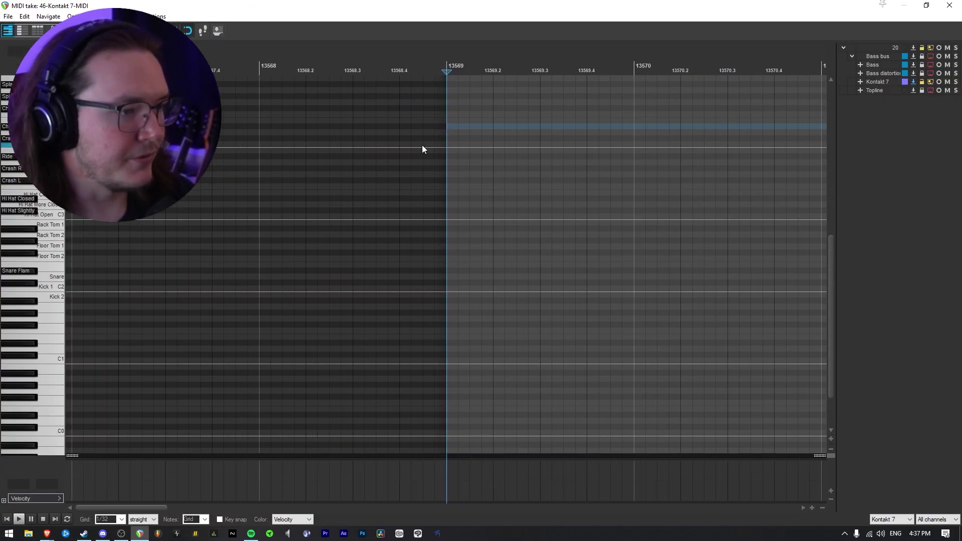
- Place a China accent on 13569 and quarter-note China hits on the row above, duplicating them up to 13571.2
click(451, 128)
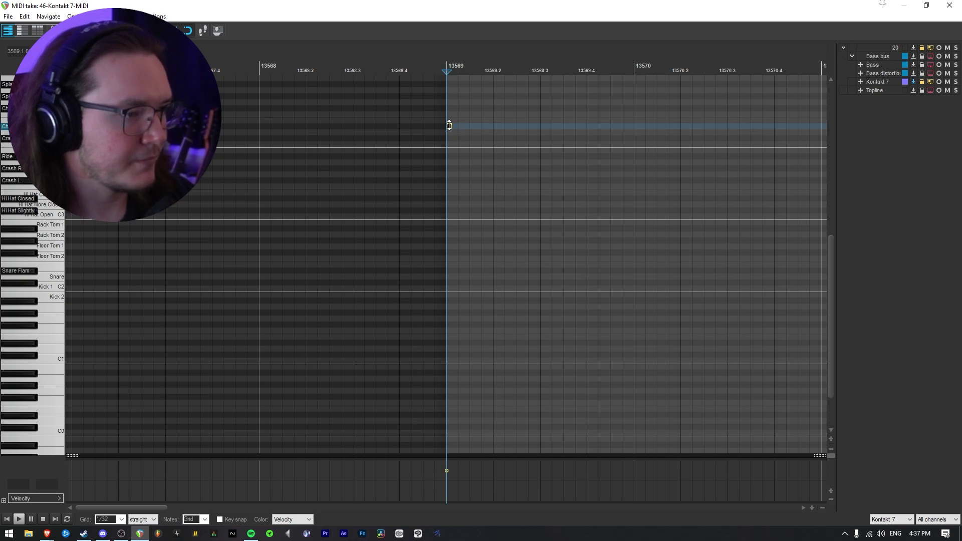
click(450, 115)
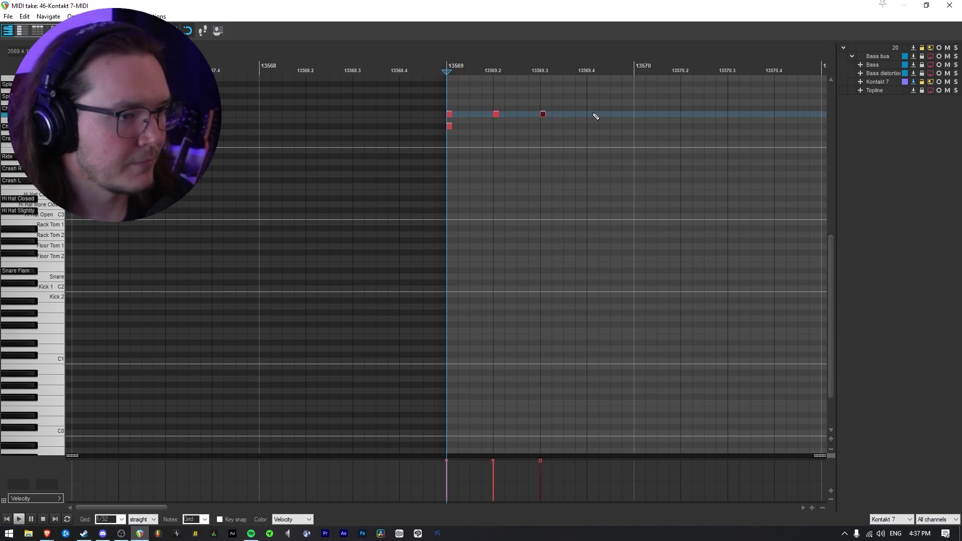
drag(631, 116, 446, 105)
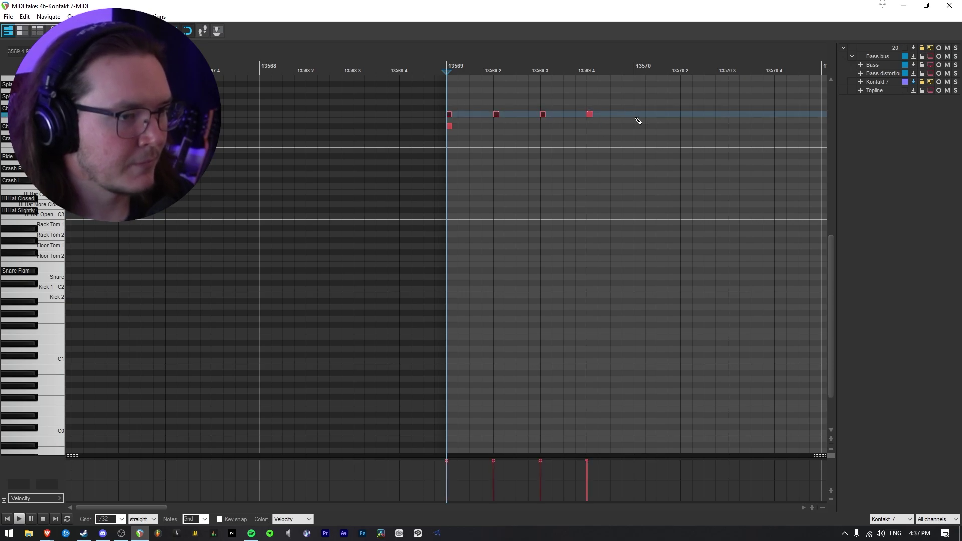
key(ctrl+d)
scroll(543, 187, down, 1)
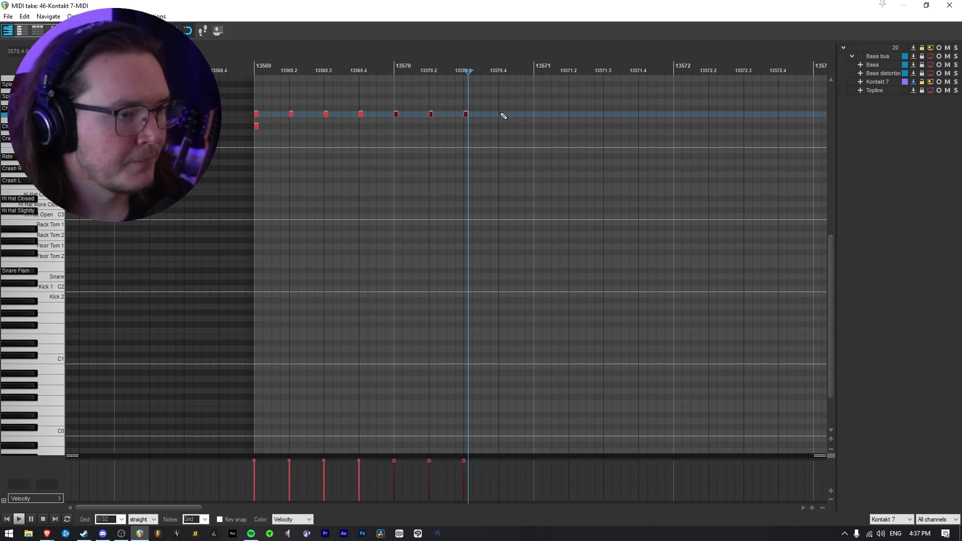
key(ctrl+d)
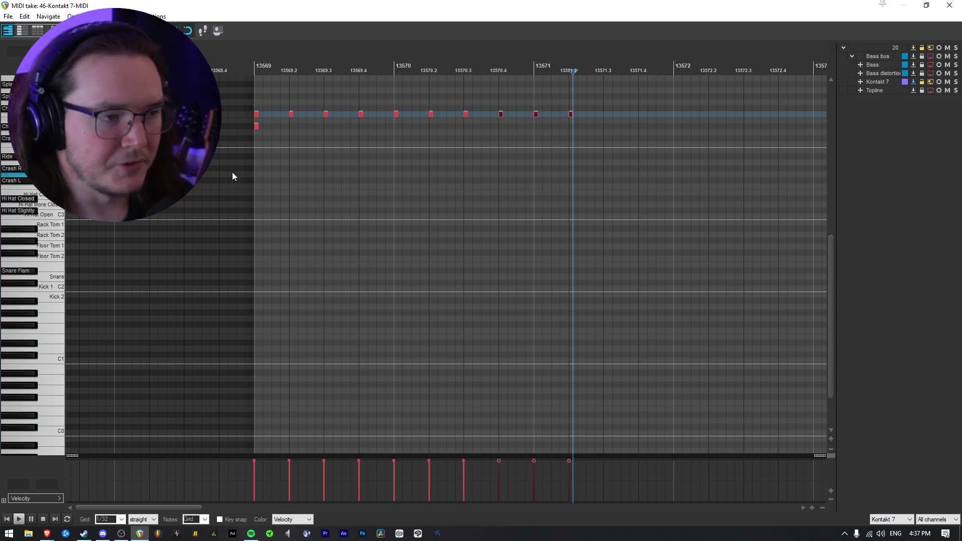
- Program measure 13569 with syncopated Kick 1 hits and Kick 2 doubles on 13569.2 and just after 13569.4
click(232, 285)
scroll(475, 301, up, 2)
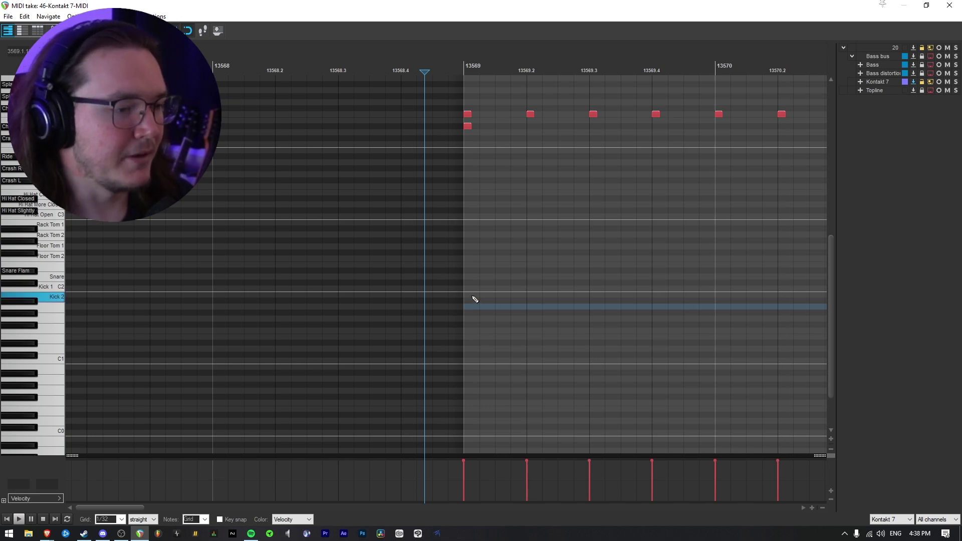
click(475, 289)
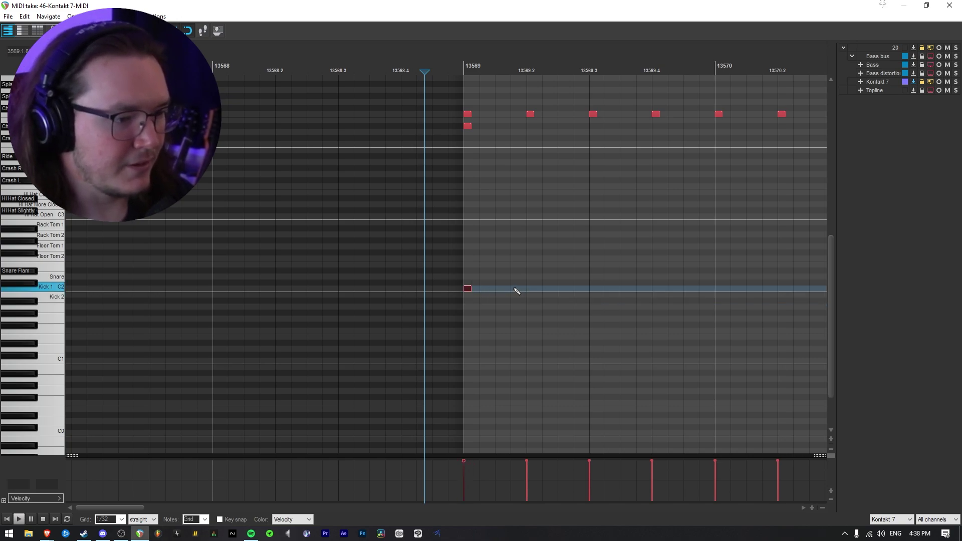
click(517, 289)
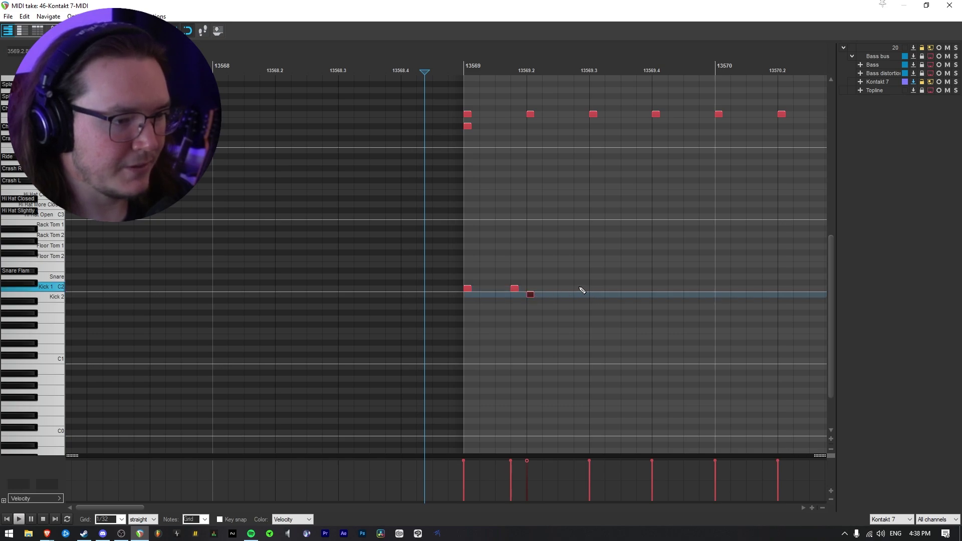
click(578, 290)
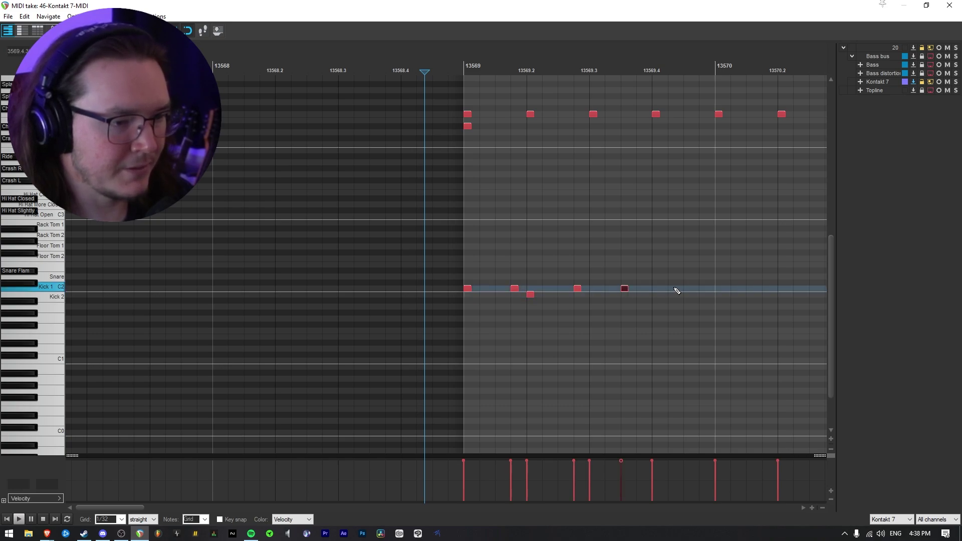
click(689, 294)
click(705, 289)
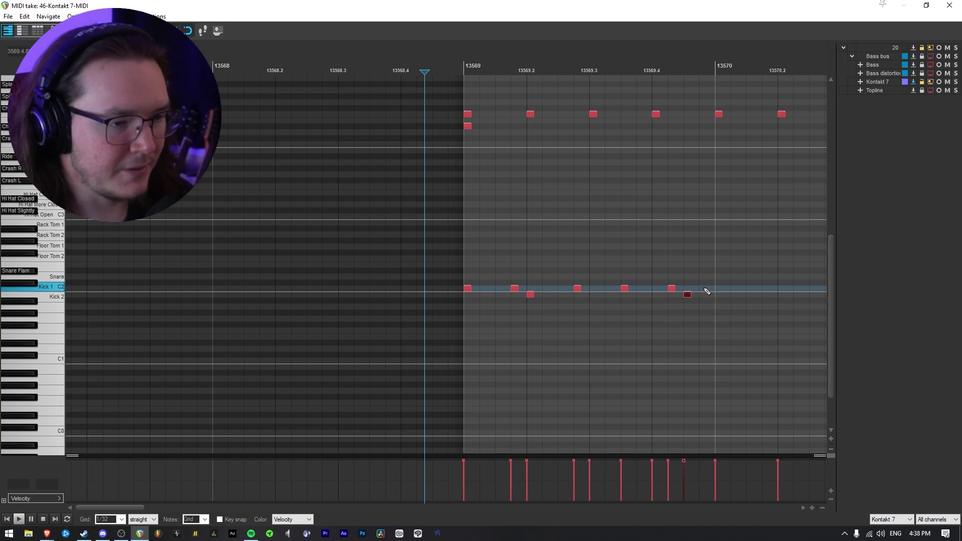
- Continue the kick pattern in measure 13570 with three spaced Kick 1 hits and a Kick 2 double just before 13570.4
click(752, 289)
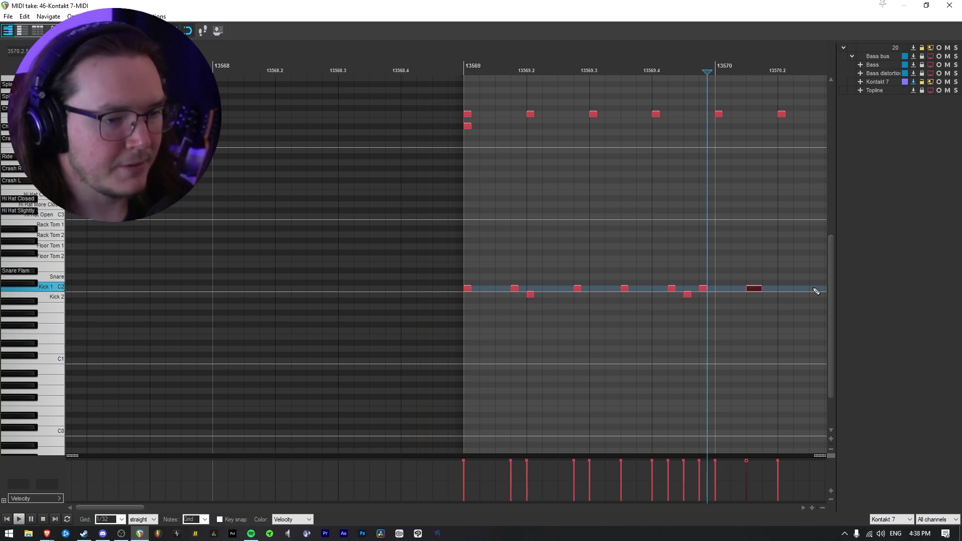
scroll(813, 298, down, 2)
click(688, 289)
click(701, 294)
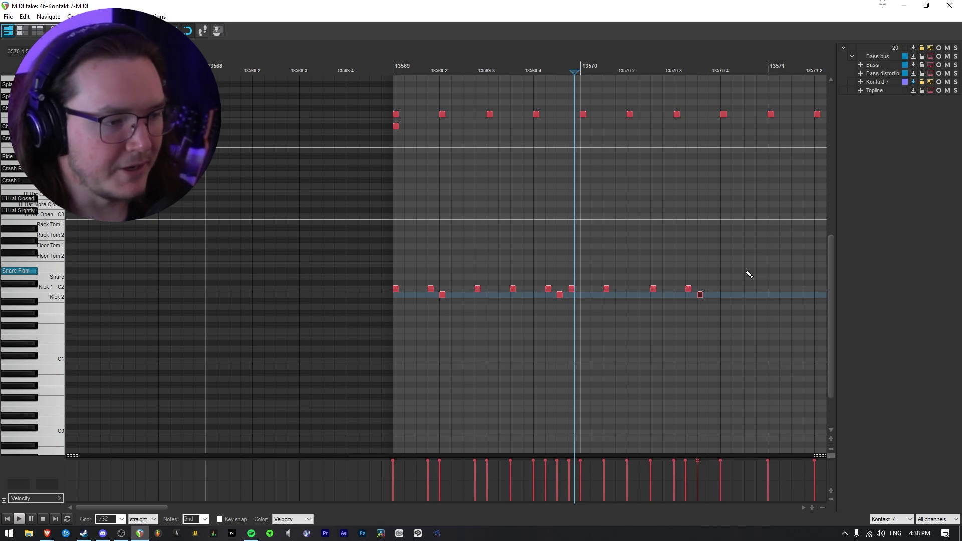
- Try a snare hit just after 13569.2, move that hit down to Kick 1 and play the groove from before measure 13569
click(421, 239)
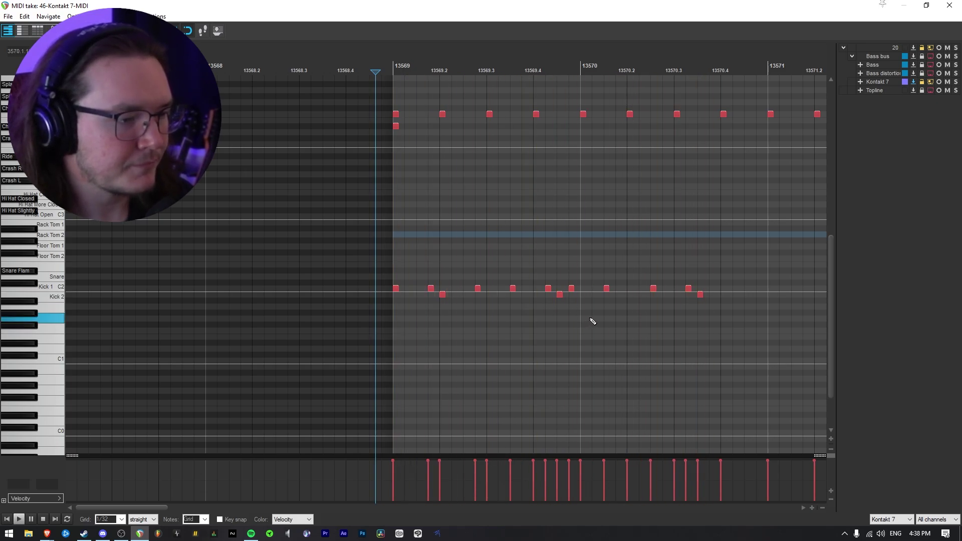
click(455, 277)
key(space)
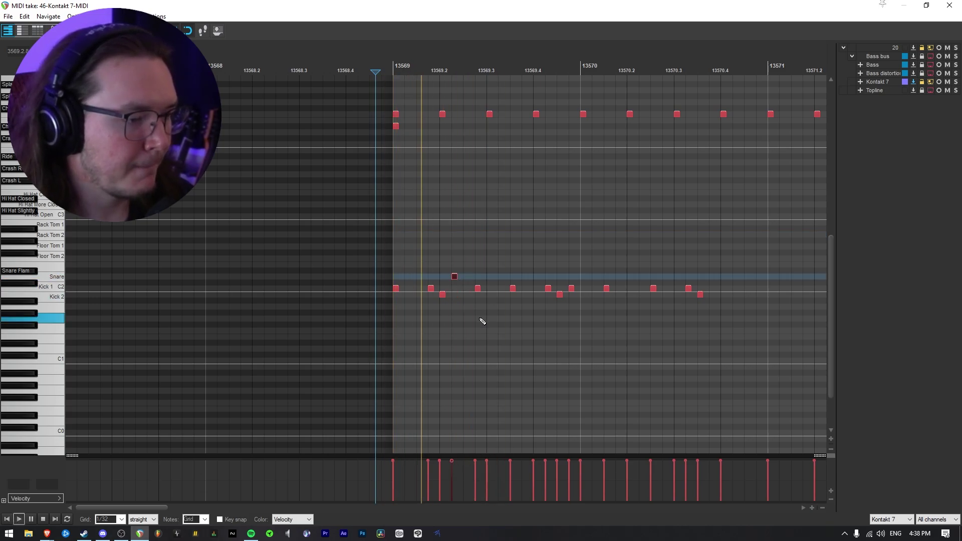
key(space)
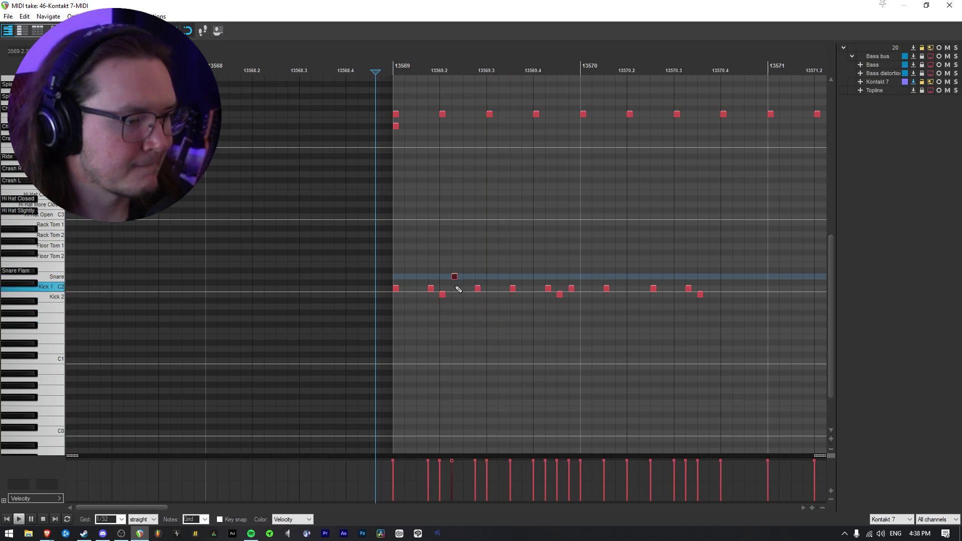
drag(456, 278, 455, 290)
key(space)
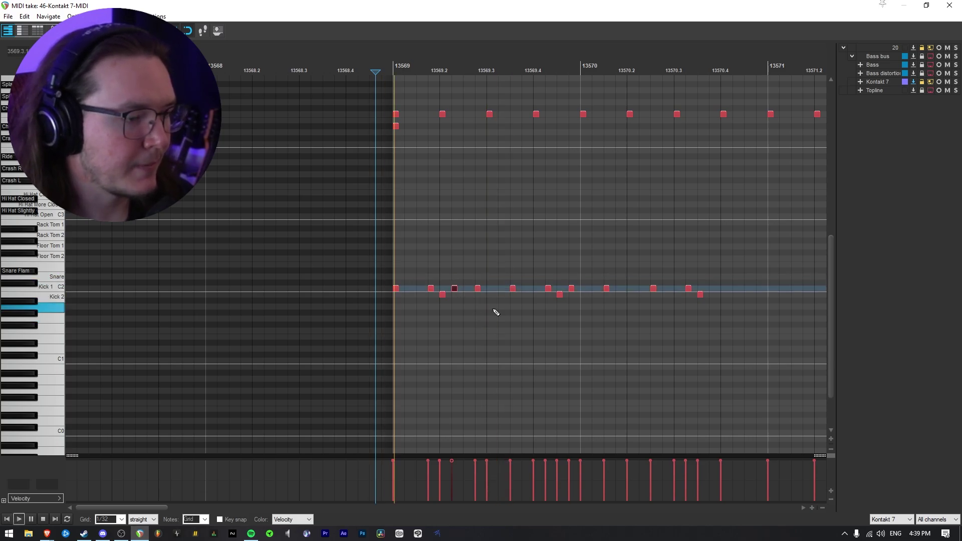
- Set the tempo to 150 just before measure 13569 in the project timeline, then reopen the Kontakt 7 MIDI take and play it
key(space)
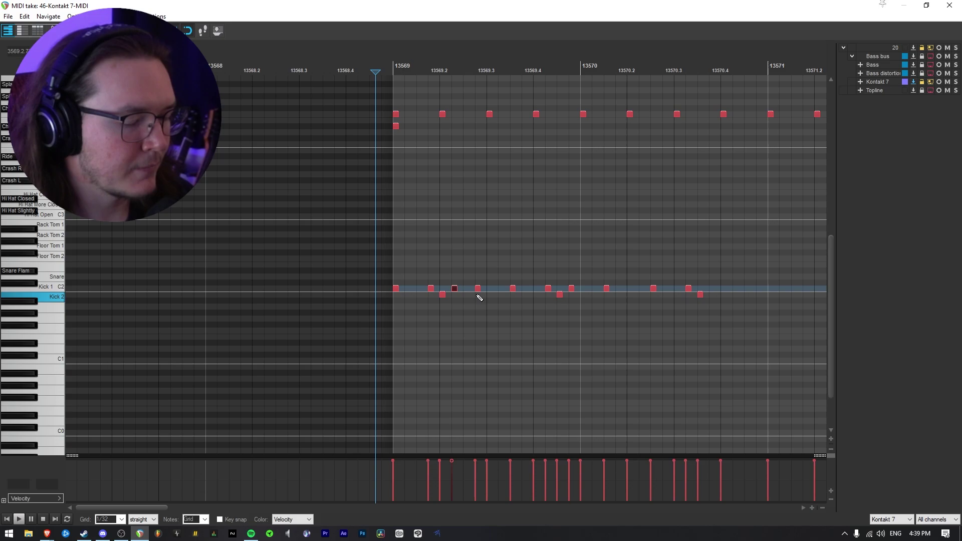
key(Escape)
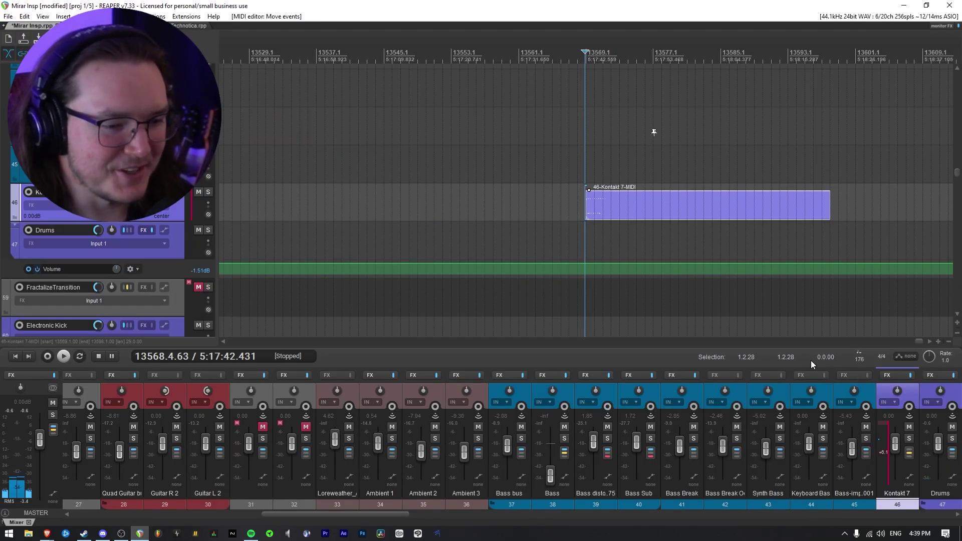
scroll(586, 208, up, 5)
key(space)
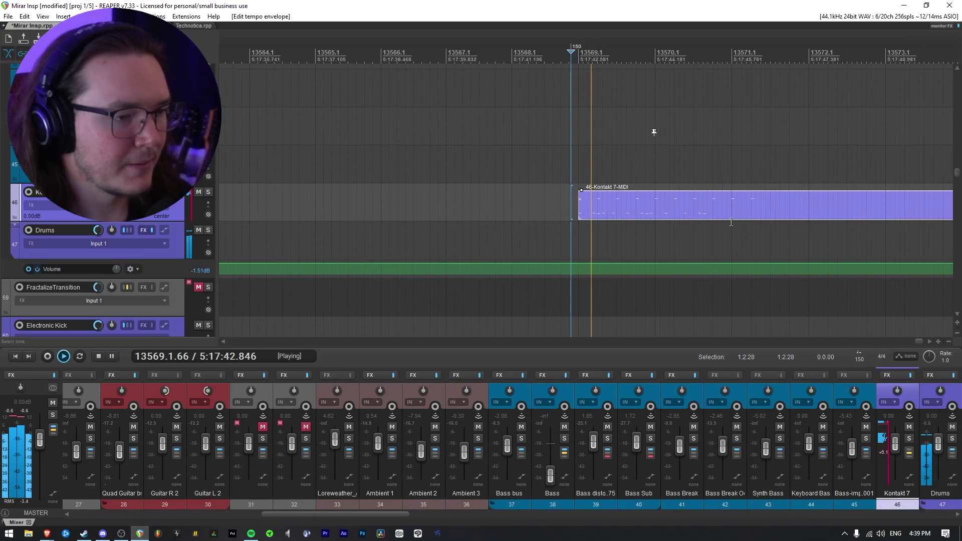
double_click(578, 208)
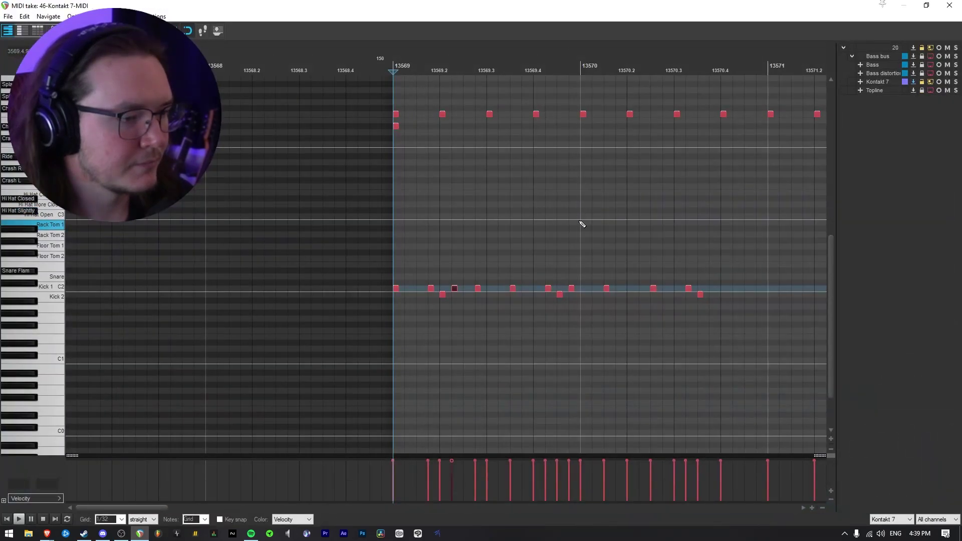
key(space)
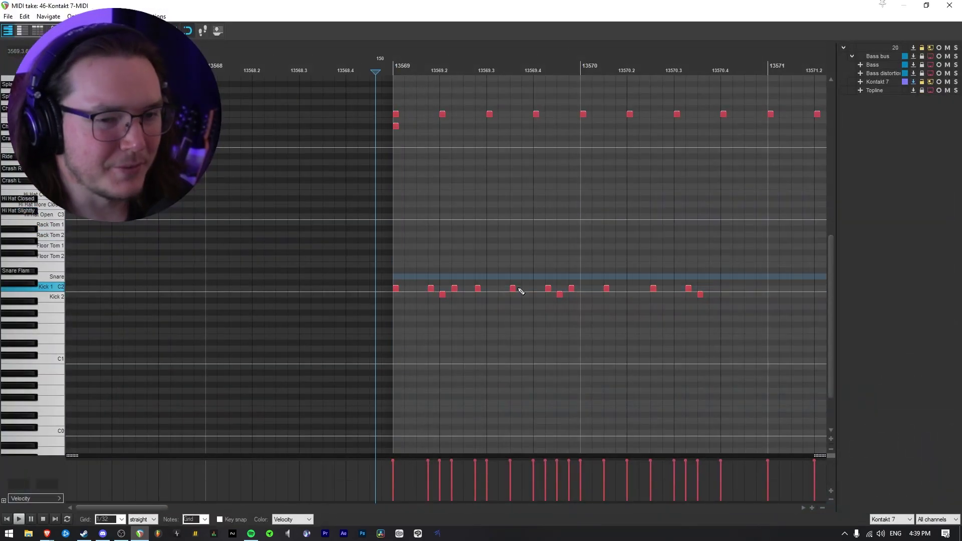
- Shift every kick after the first one a sixteenth later, starting the group on 13569.2, and play the groove
drag(722, 311, 445, 294)
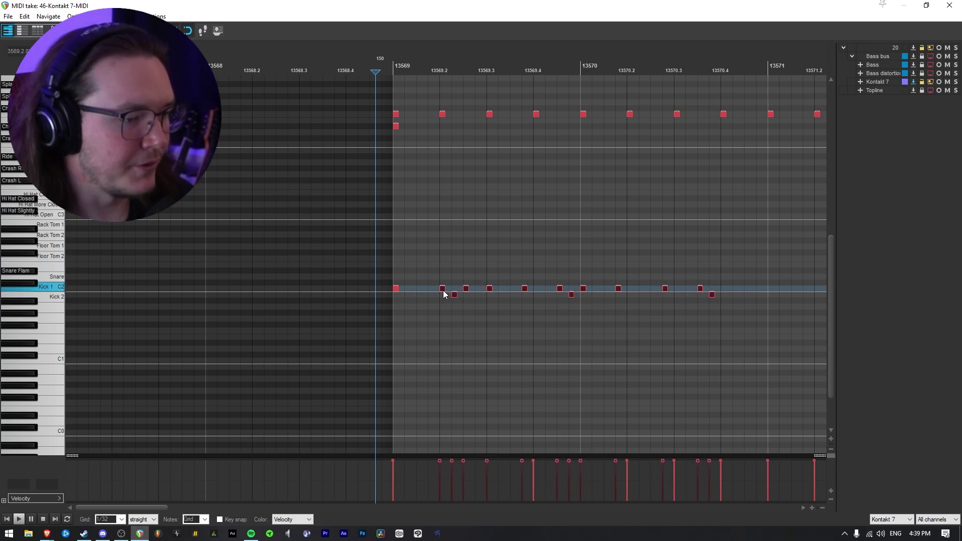
key(space)
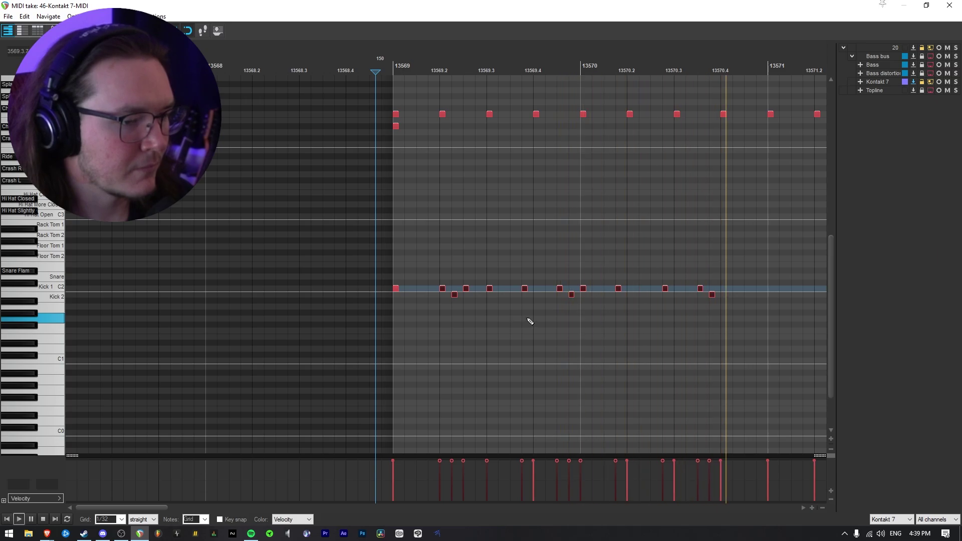
key(space)
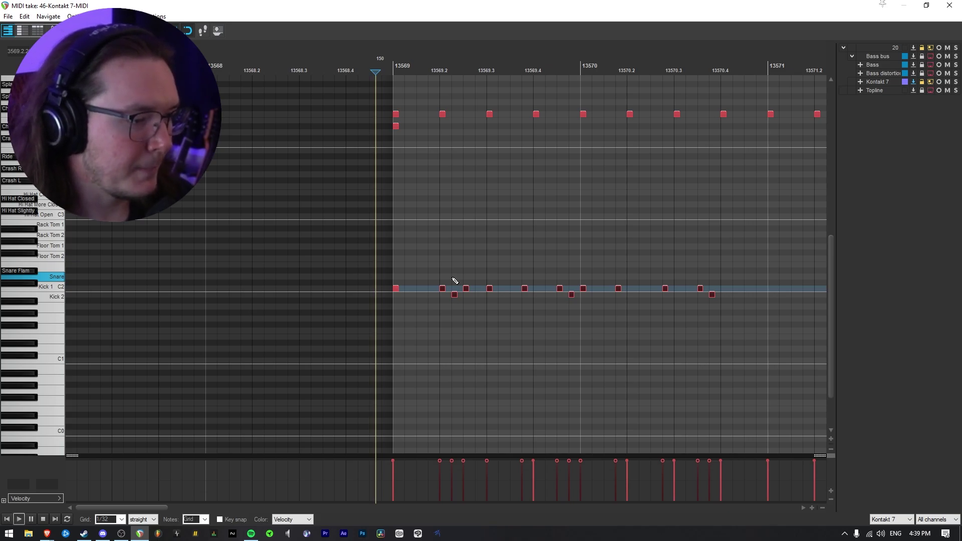
key(space)
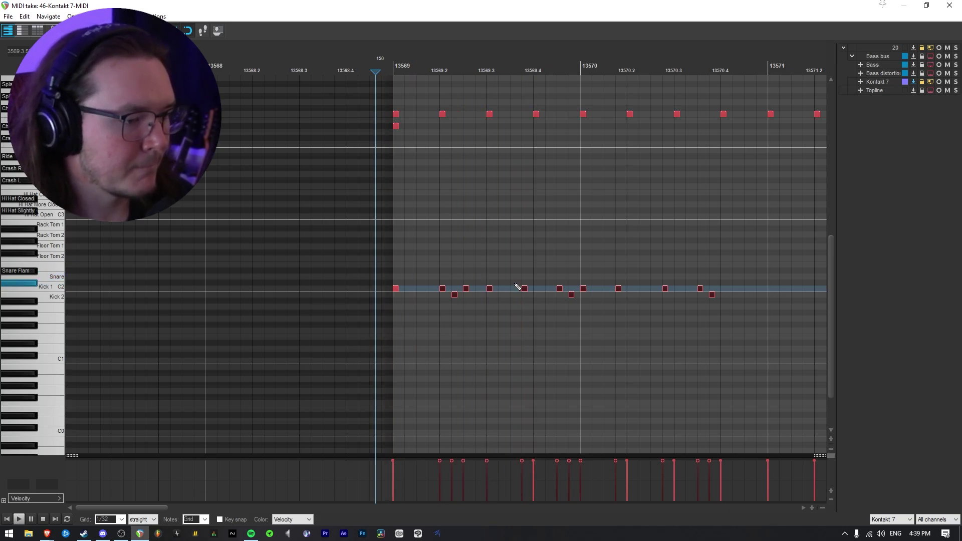
- Add snare hits on 13569.3 and 13570.3 and clear the China hits from 13570.4 onward
click(489, 277)
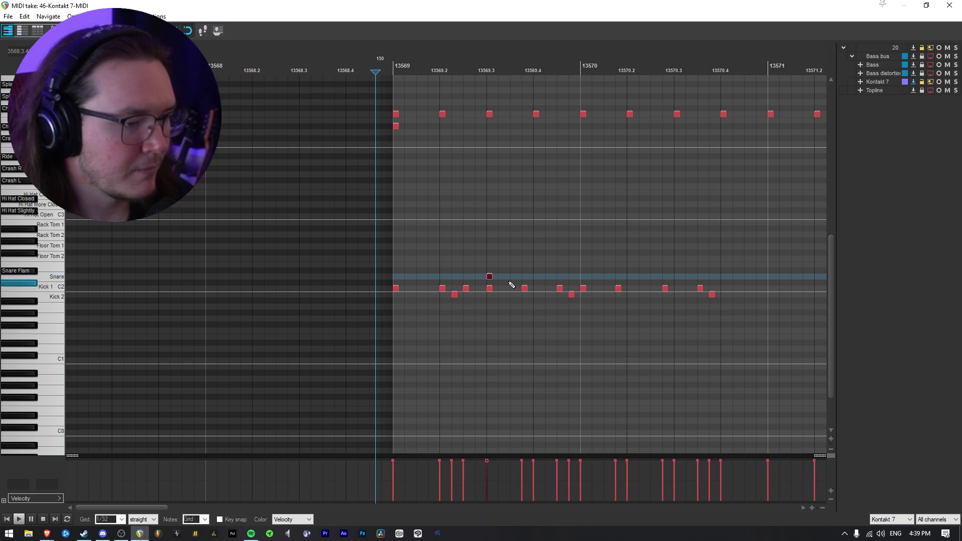
key(space)
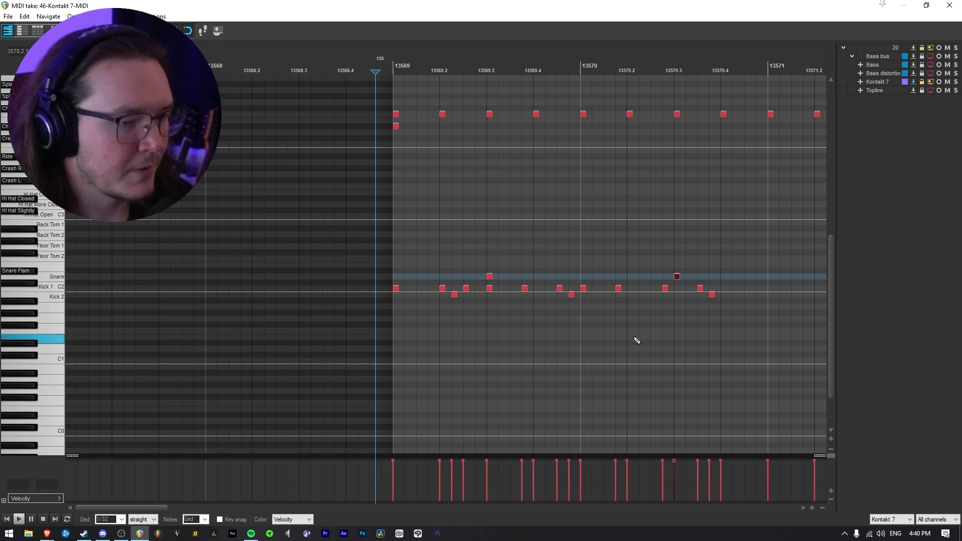
key(space)
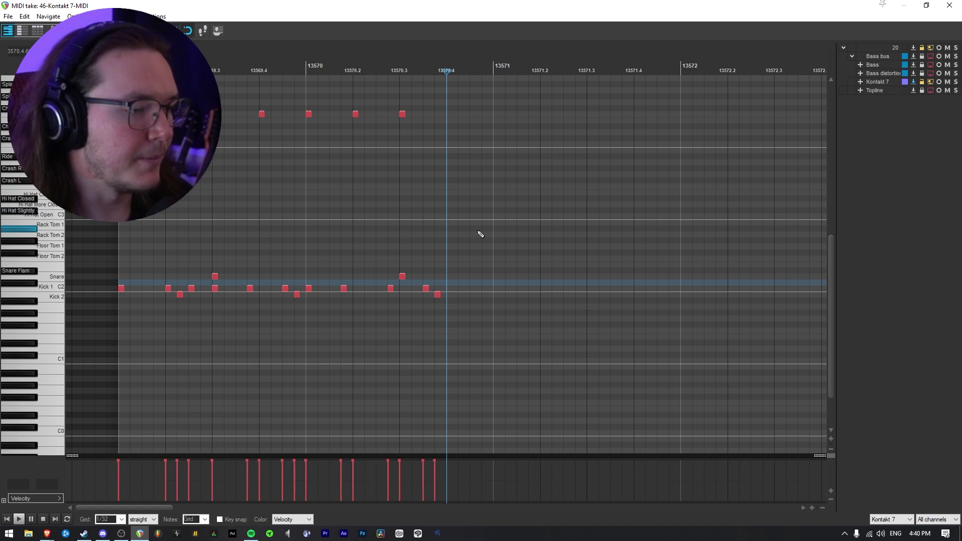
- Build a descending fill of Rack Tom 2, Floor Tom 1 and Floor Tom 2 alternating with Kick 1 from 13570.4, then play it
scroll(480, 234, up, 2)
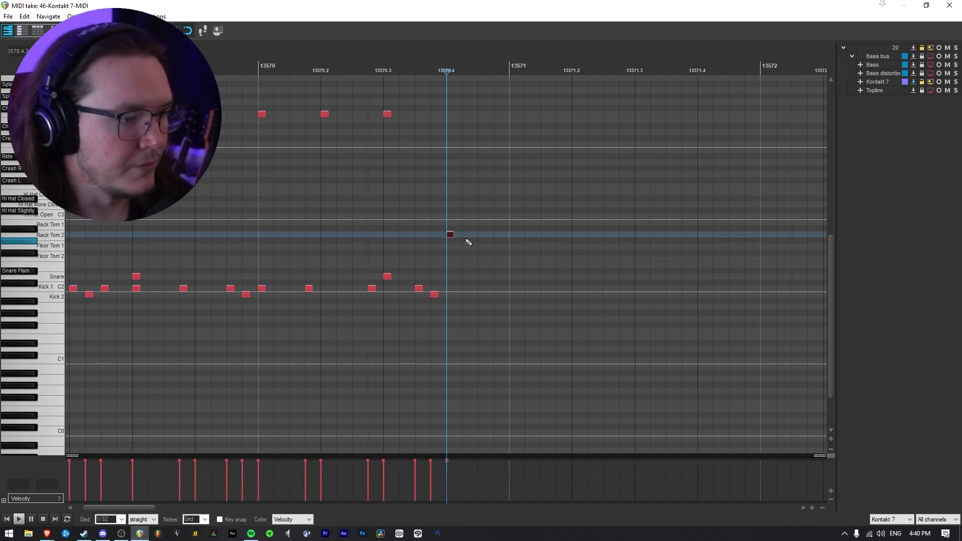
click(481, 289)
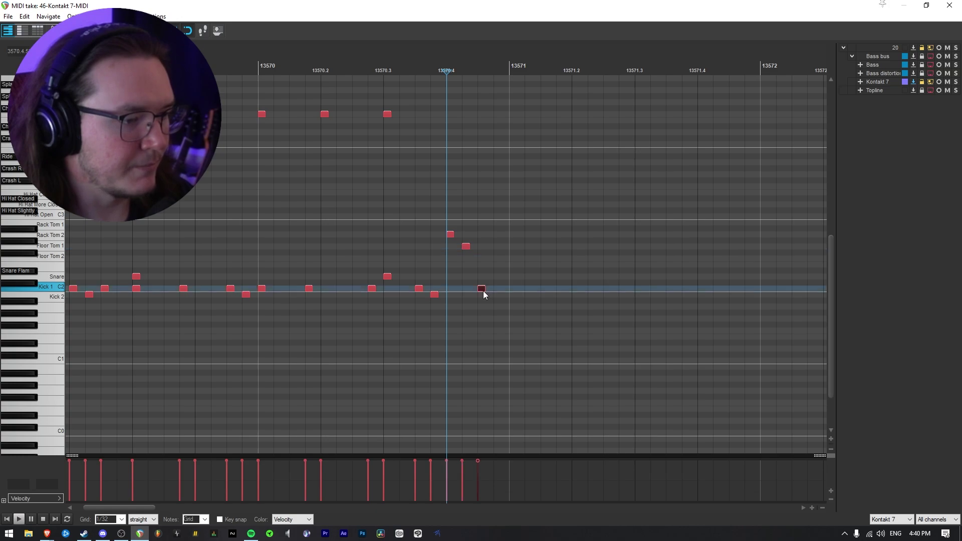
click(497, 259)
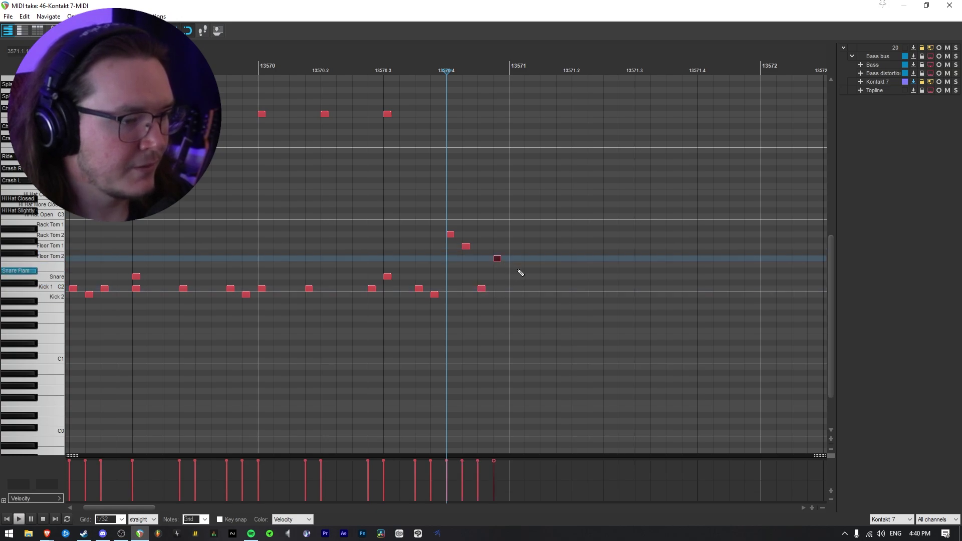
click(513, 289)
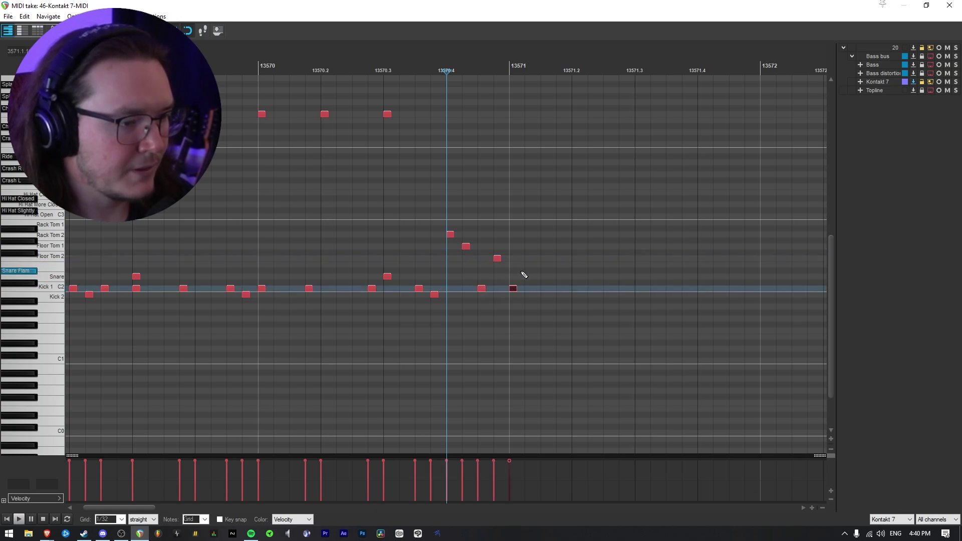
click(528, 264)
drag(530, 266, 530, 260)
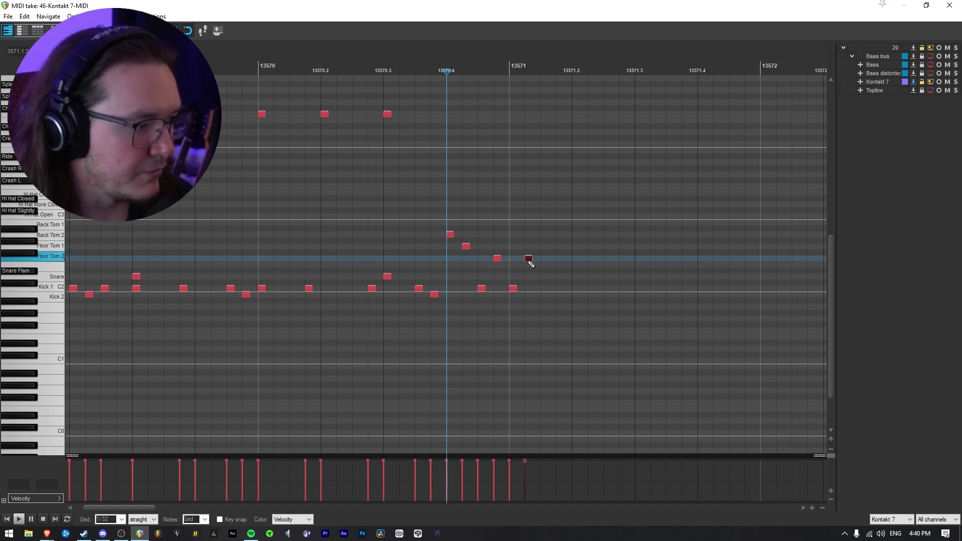
click(316, 264)
key(space)
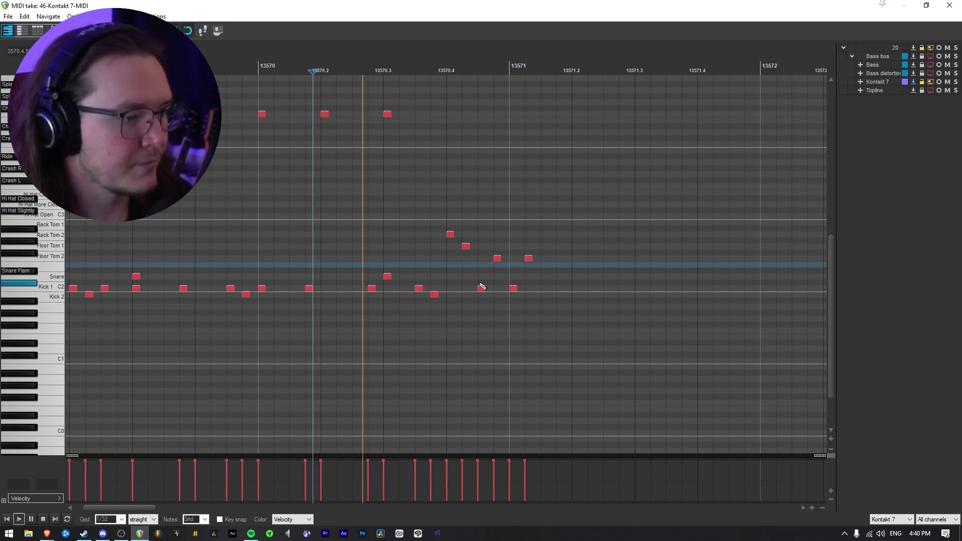
key(space)
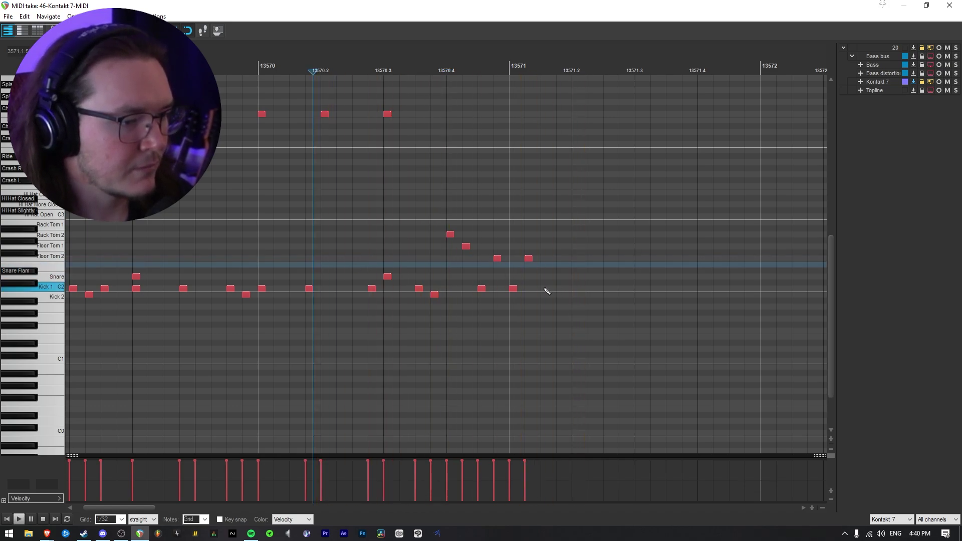
- End the fill with Kick 1 and Floor Tom 2 together just before 13571.2 and play the pattern from before 13569
click(548, 290)
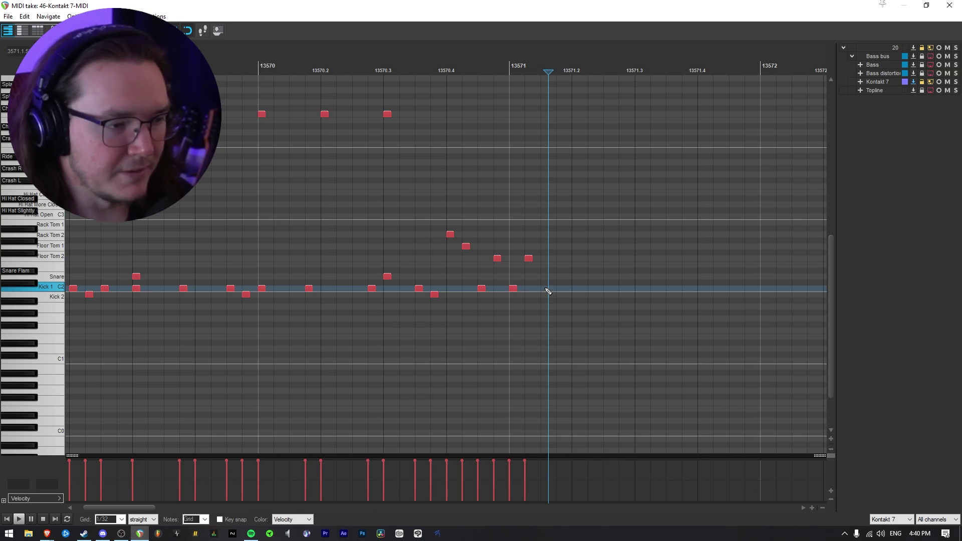
click(548, 292)
click(545, 258)
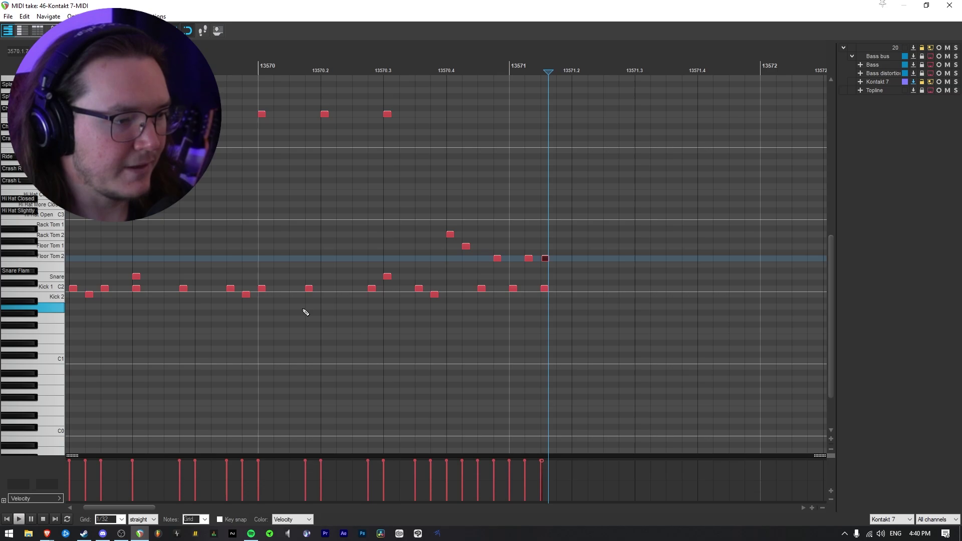
scroll(229, 320, down, 3)
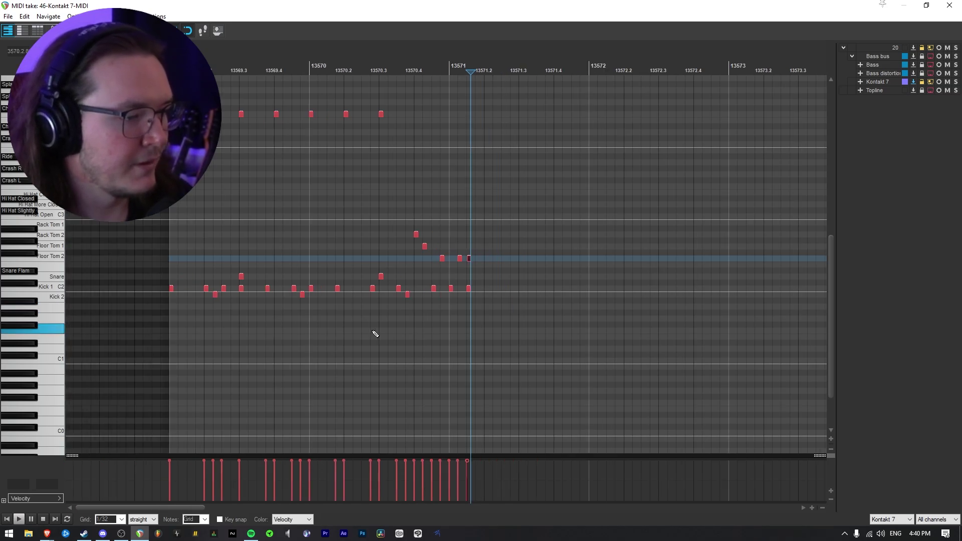
click(145, 271)
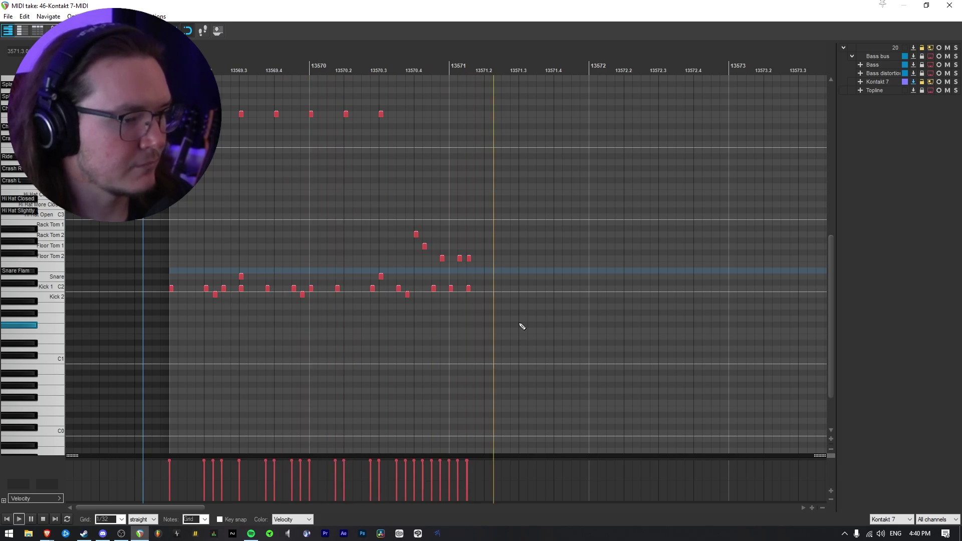
key(space)
- Add three low-velocity ghost snares in measure 13569, two before 13569.2 and one before 13569.3, and play them
scroll(551, 301, up, 2)
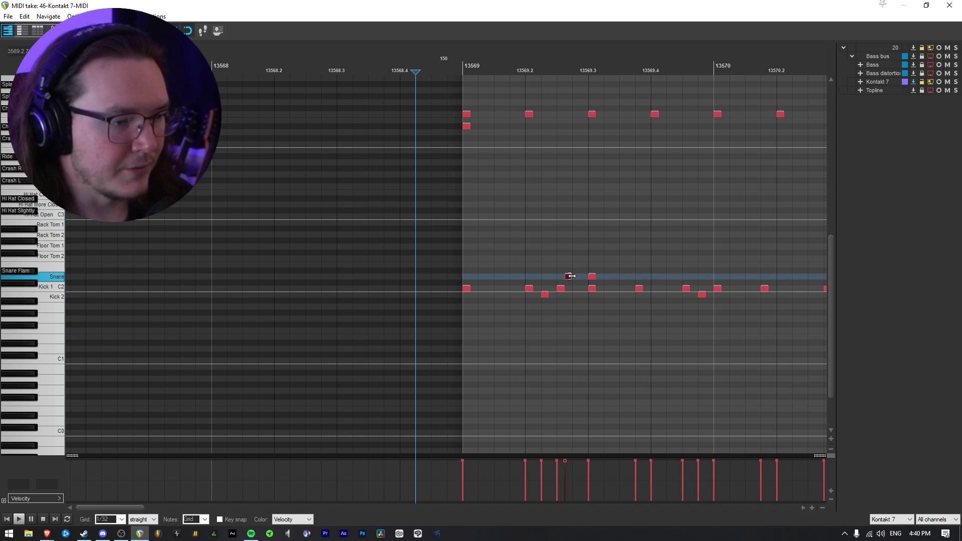
drag(564, 463, 572, 486)
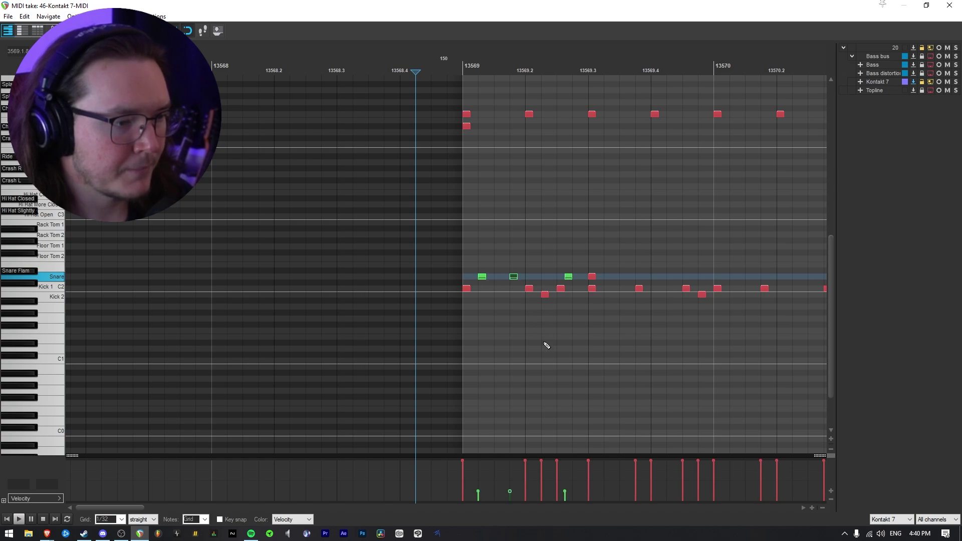
key(space)
key(space)
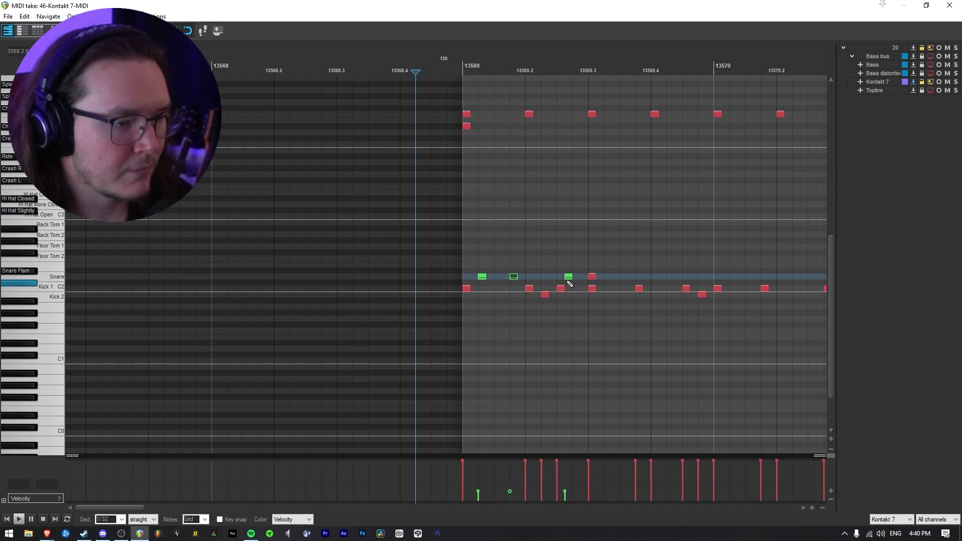
- Nudge the first ghost snare to midway between 13569 and 13569.2 and the last to a sixteenth before 13569.3
key(space)
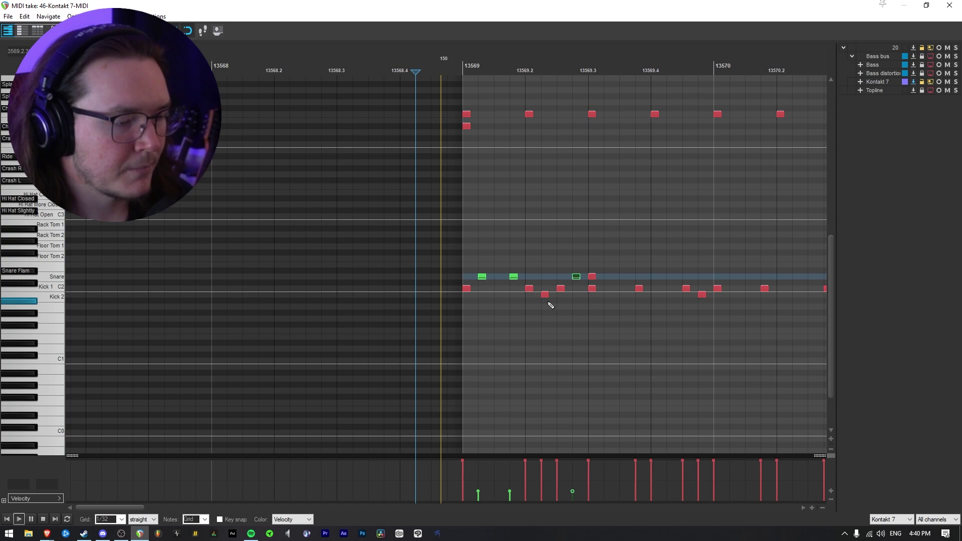
key(space)
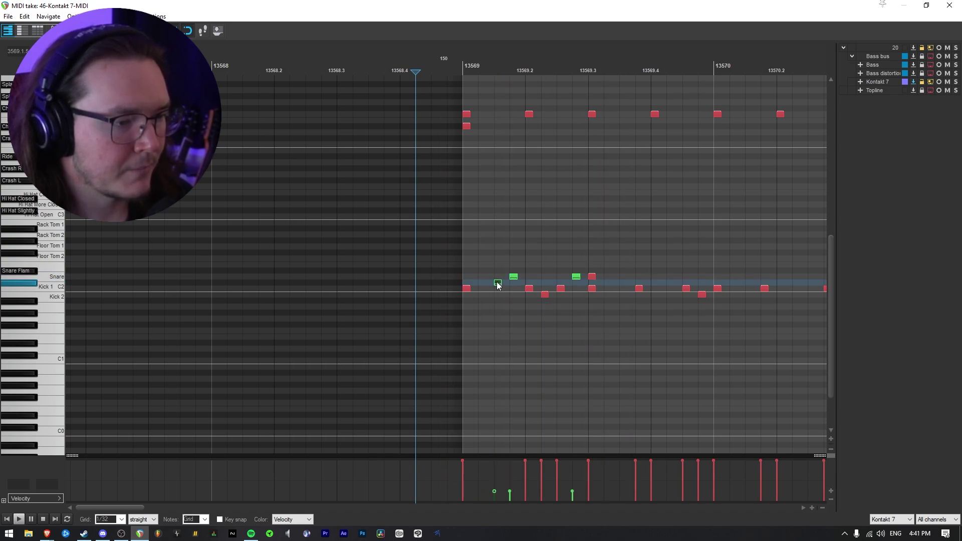
drag(490, 277, 498, 277)
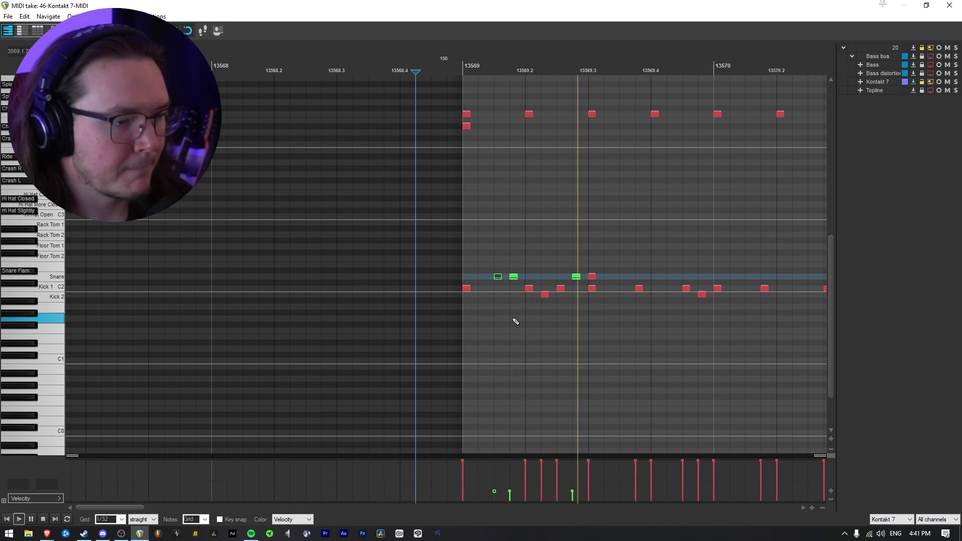
- Continue the low-velocity ghost snares between the main snare hits on 13569.3 and 13570.3 and play the groove
scroll(546, 320, down, 1)
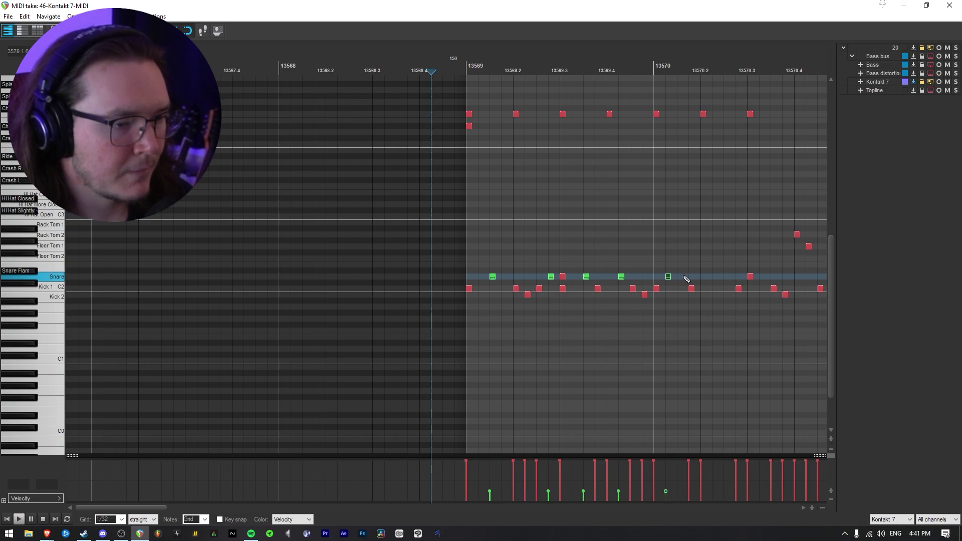
click(685, 277)
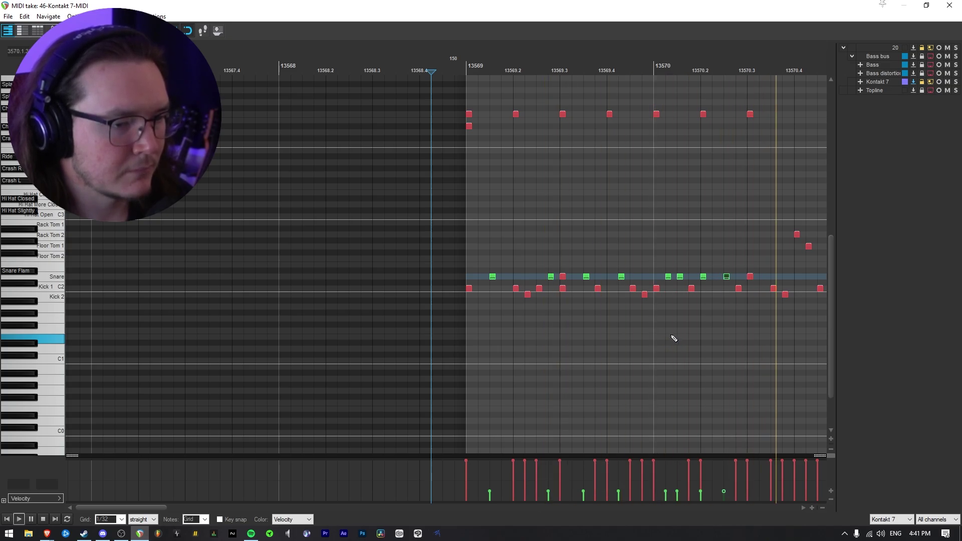
scroll(671, 339, down, 3)
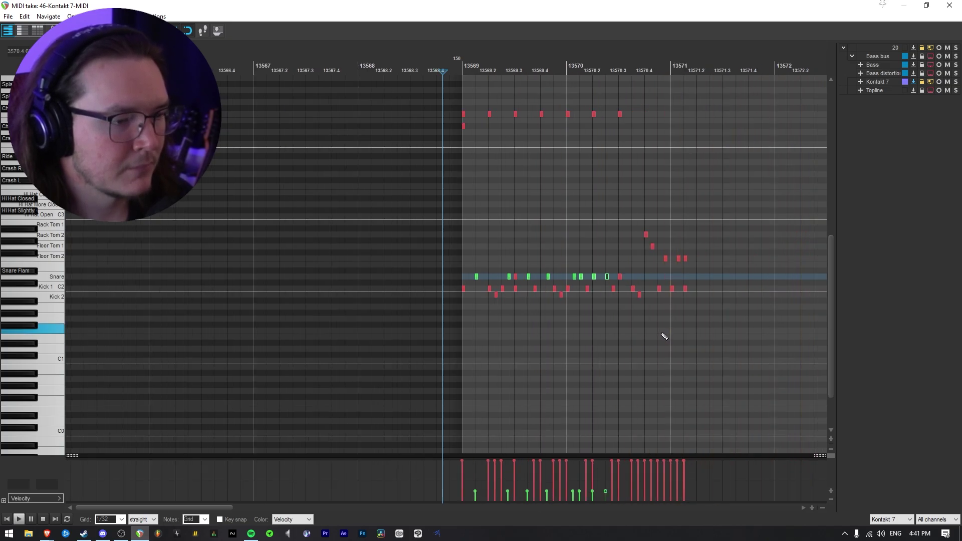